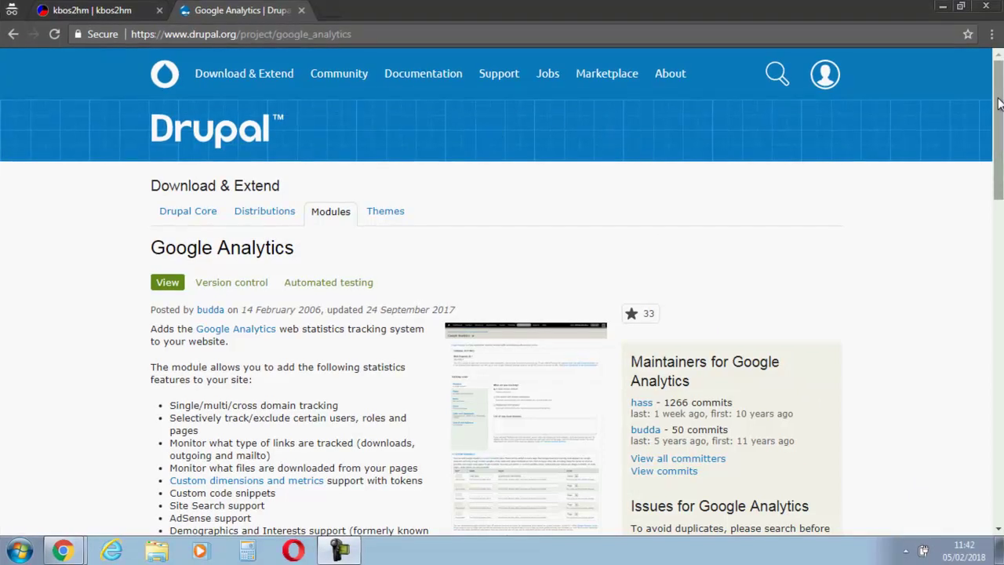
Step: Search Google for 'google analytics drupal' in a new incognito tab
{"action": "left_click_drag", "start_coordinate": [1000, 104], "coordinate": [949, 329]}
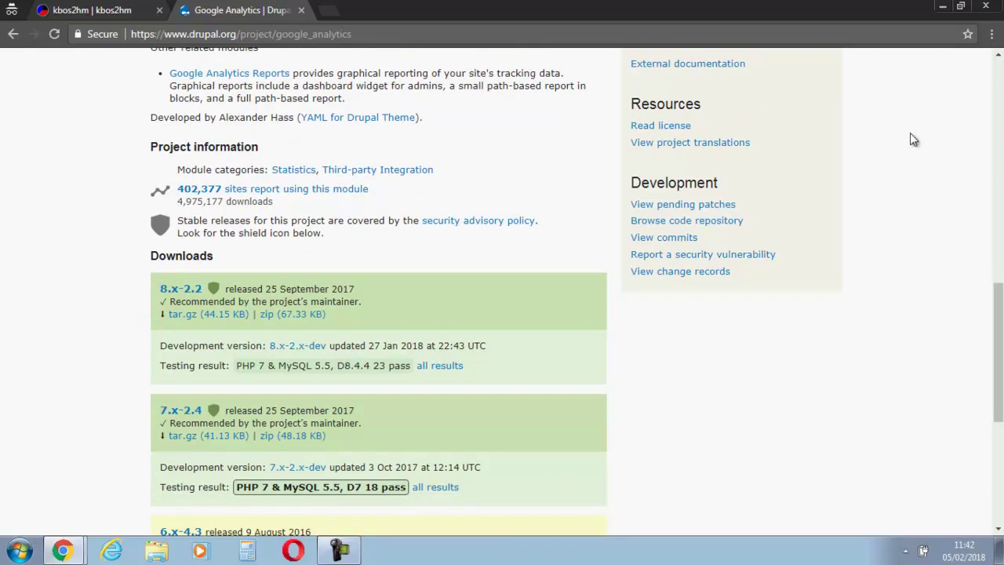
{"action": "left_click_drag", "start_coordinate": [995, 302], "coordinate": [995, 79]}
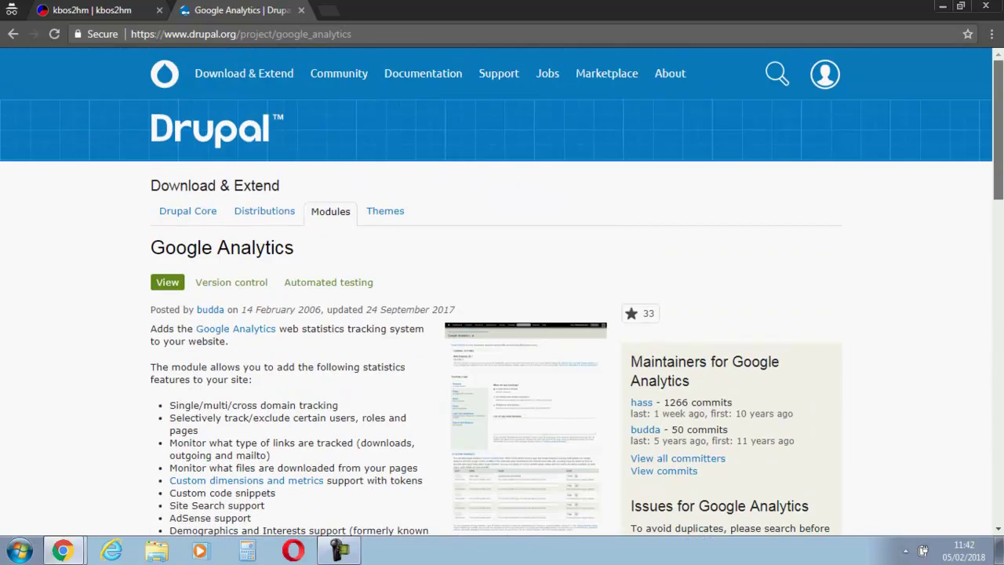
{"action": "left_click", "coordinate": [329, 8]}
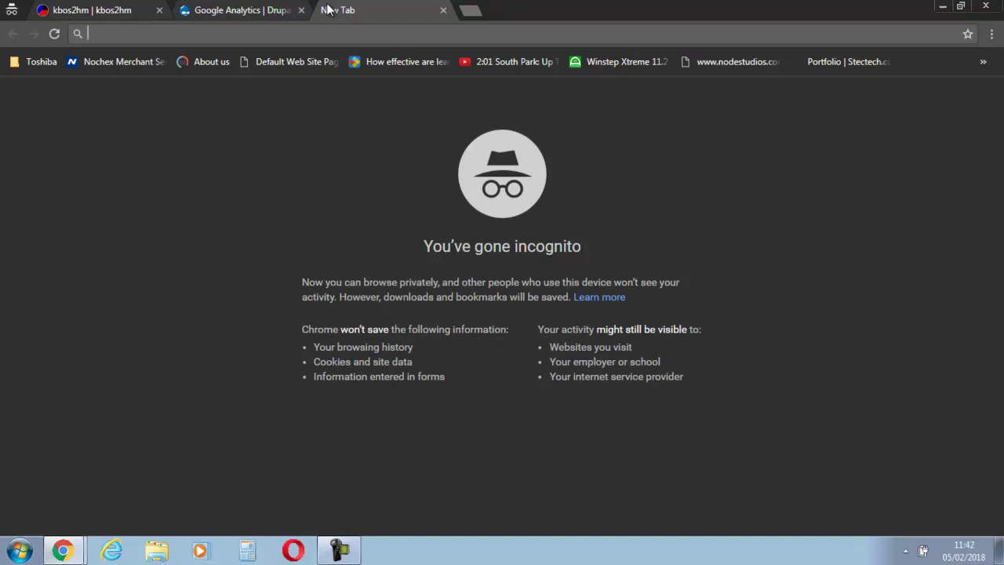
{"action": "type", "text": "google an"}
{"action": "key", "text": "BackSpace"}
{"action": "type", "text": "ny"}
{"action": "key", "text": "BackSpace"}
{"action": "type", "text": "alyt"}
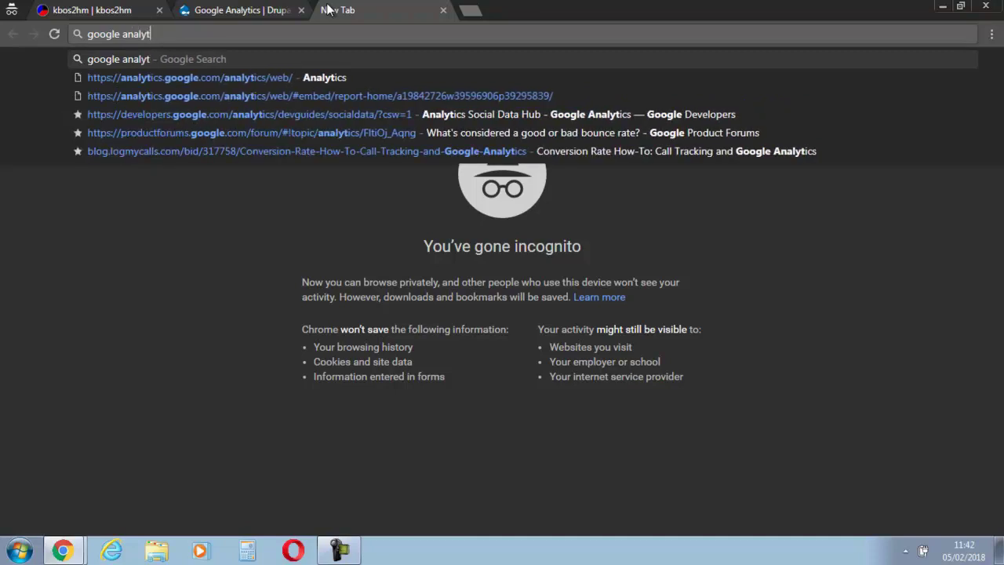
{"action": "type", "text": "ics drupal"}
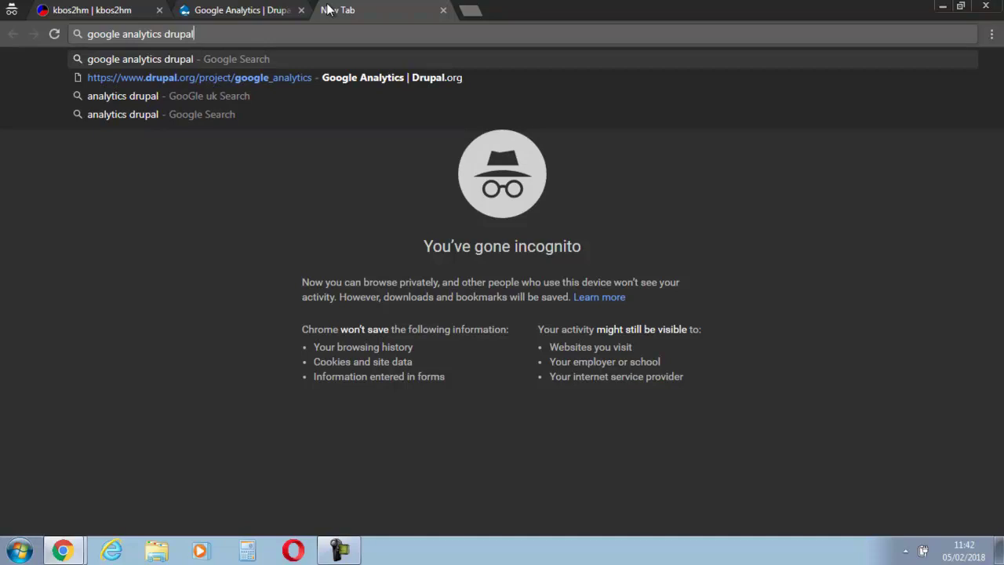
{"action": "key", "text": "Return"}
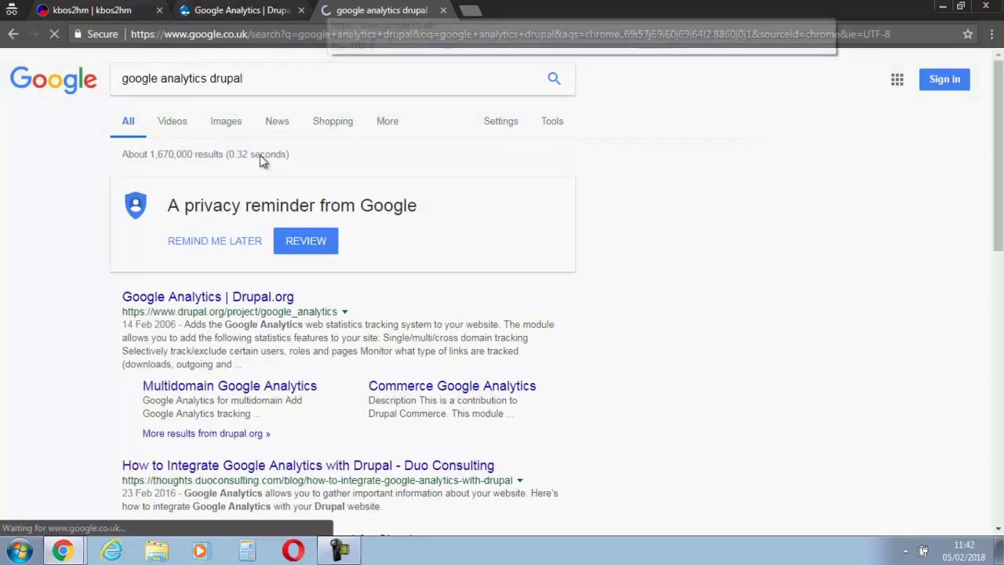
Step: Open the Google Analytics project page on Drupal.org and scroll to its downloads
{"action": "left_click", "coordinate": [202, 297]}
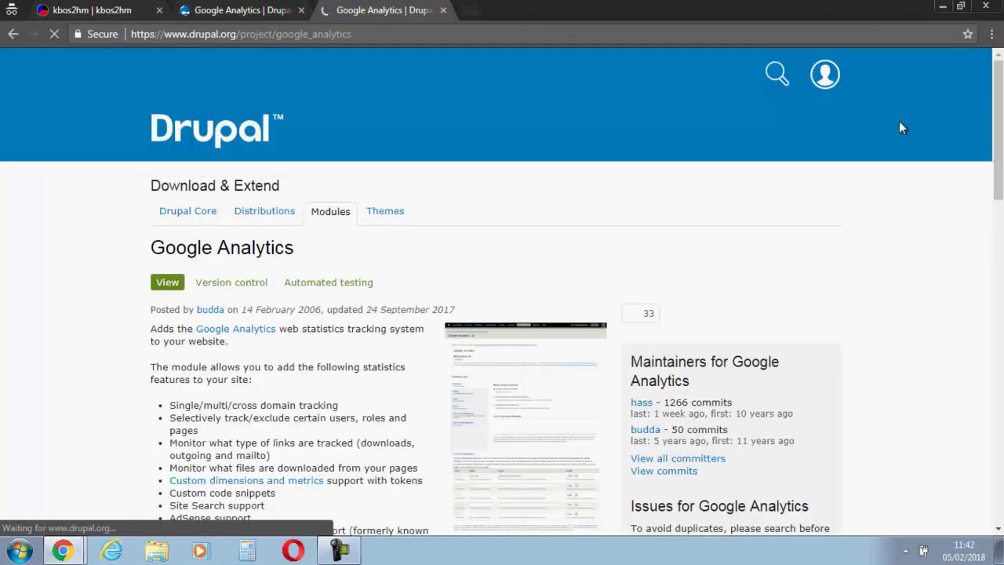
{"action": "scroll", "coordinate": [987, 204], "scroll_direction": "down", "scroll_amount": 3}
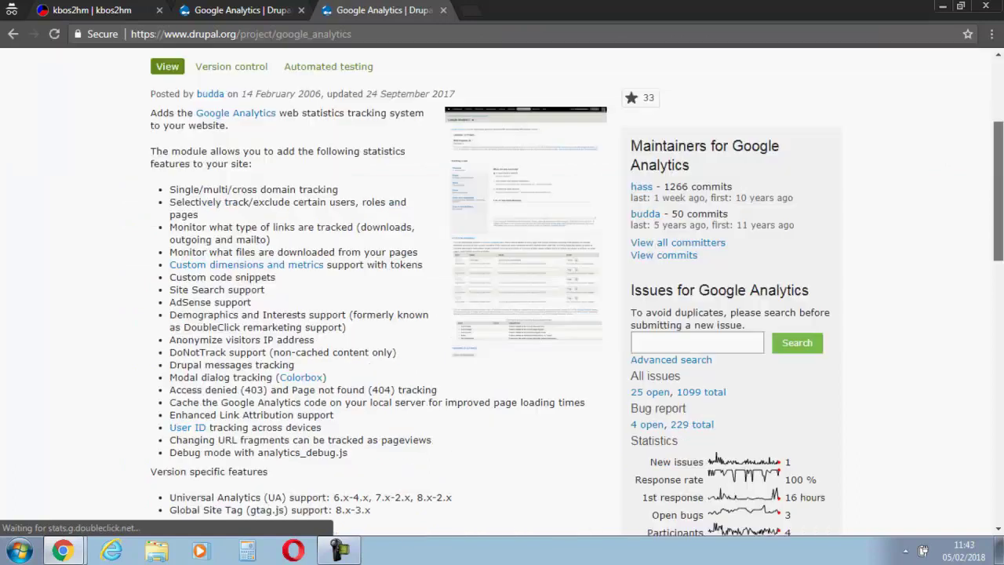
{"action": "scroll", "coordinate": [987, 204], "scroll_direction": "up", "scroll_amount": 2}
{"action": "scroll", "coordinate": [973, 204], "scroll_direction": "up", "scroll_amount": 1}
{"action": "scroll", "coordinate": [942, 251], "scroll_direction": "down", "scroll_amount": 9}
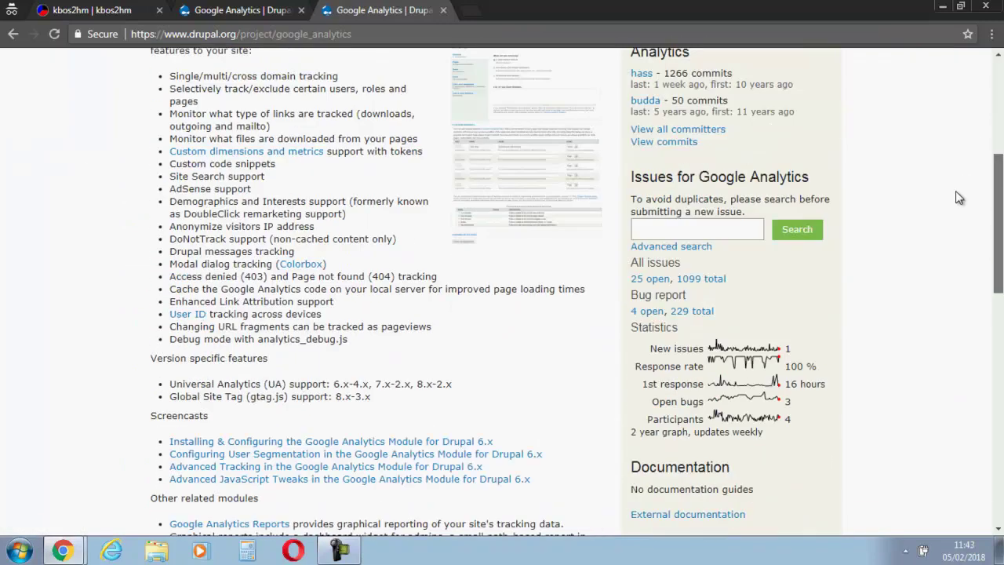
Step: Copy the 8.x-2.2 tar.gz download link and return to the Drupal site tab
{"action": "scroll", "coordinate": [914, 322], "scroll_direction": "down", "scroll_amount": 2}
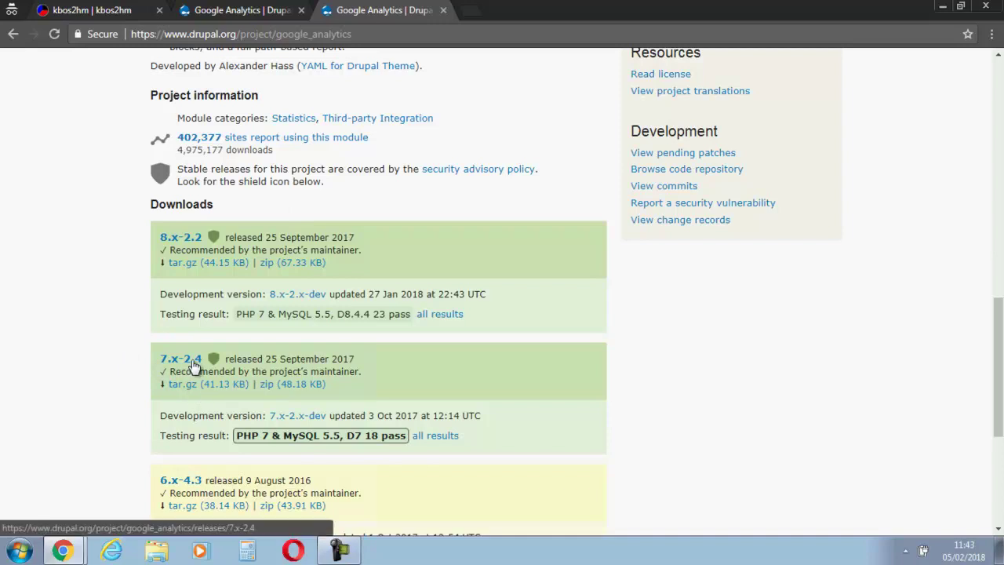
{"action": "right_click", "coordinate": [201, 266]}
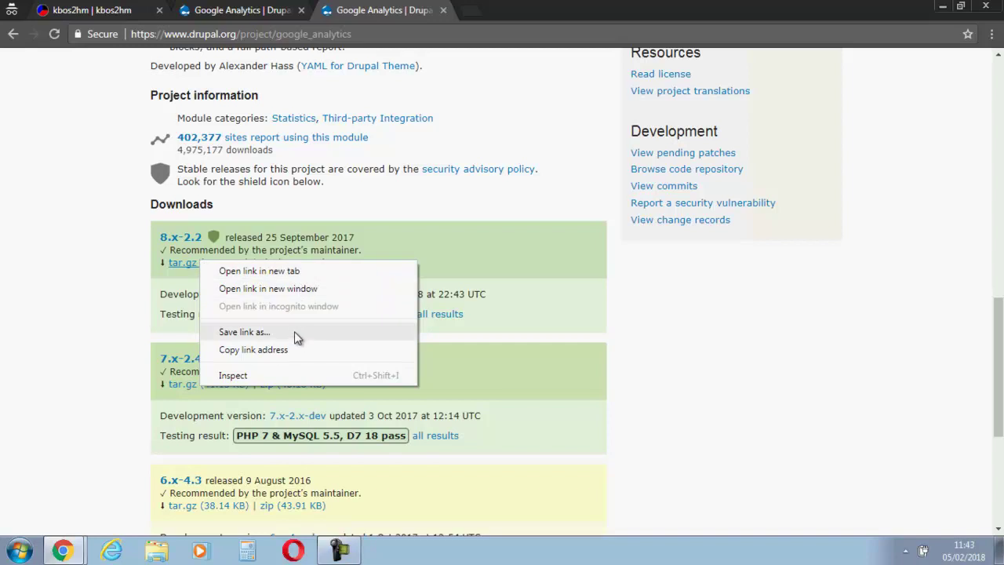
{"action": "left_click", "coordinate": [290, 353]}
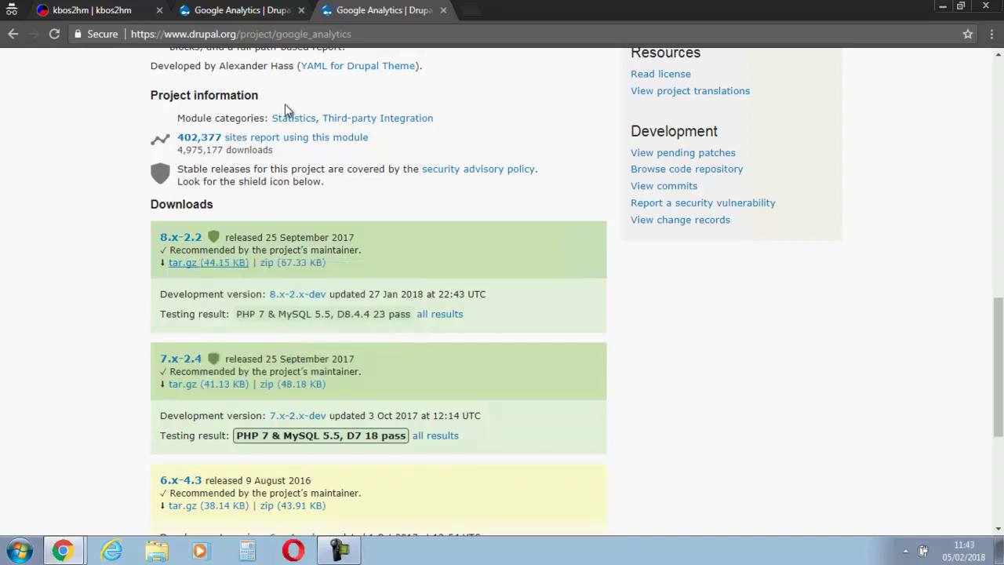
{"action": "left_click", "coordinate": [238, 7]}
Step: Install google_analytics by pasting the 8.x-2.2 tar.gz URL into Extend's Install new module page
{"action": "left_click", "coordinate": [141, 8]}
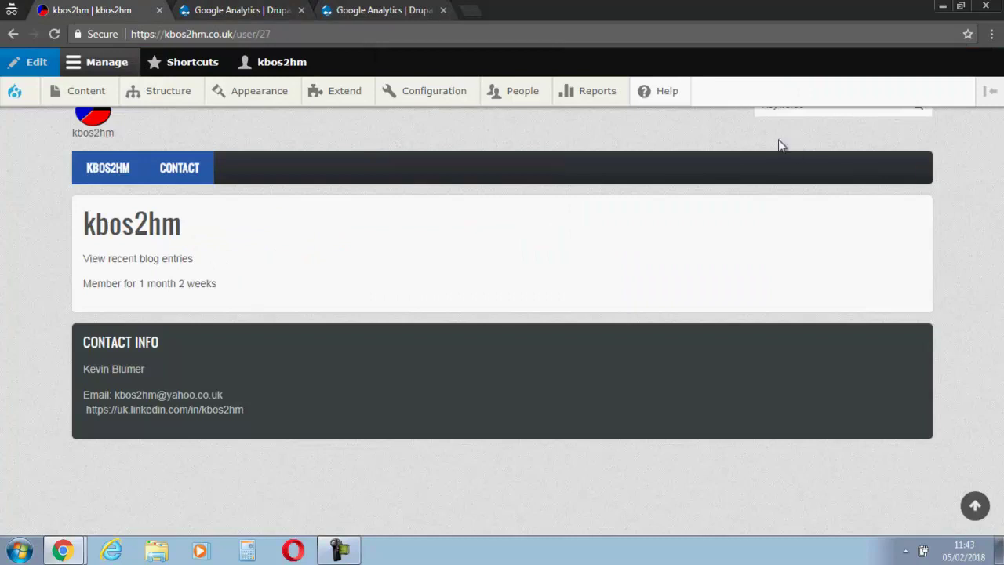
{"action": "mouse_move", "coordinate": [336, 92]}
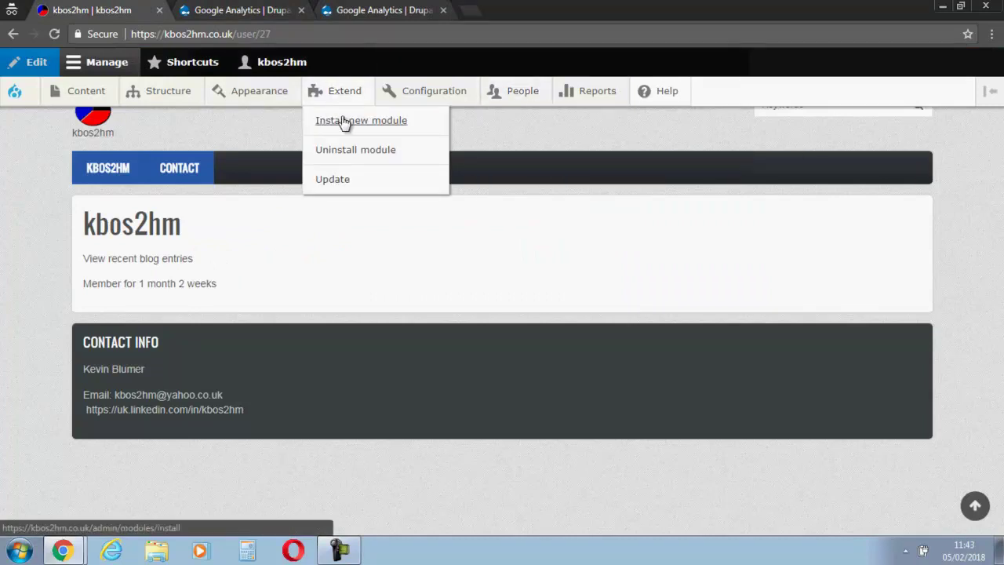
{"action": "left_click", "coordinate": [342, 119]}
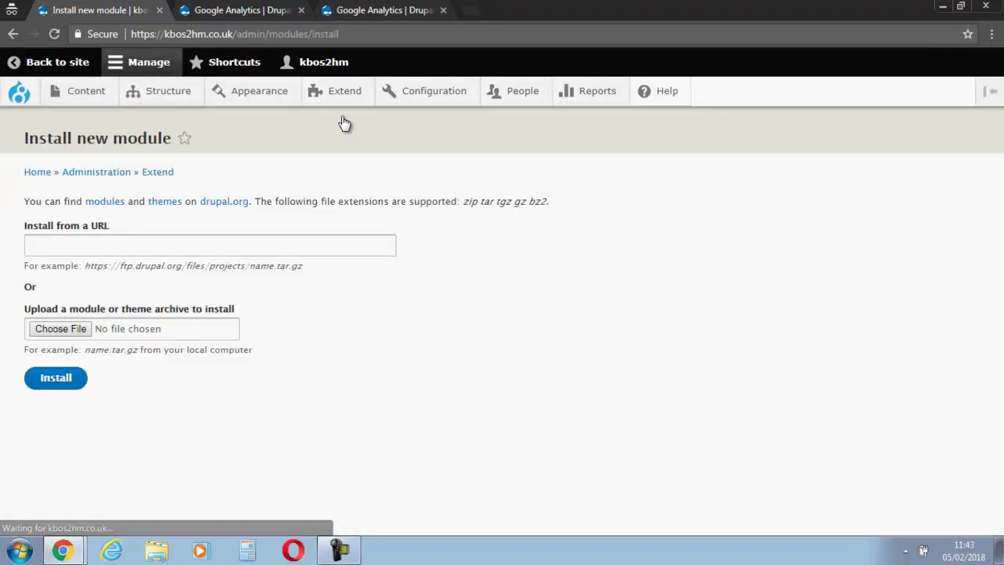
{"action": "left_click", "coordinate": [164, 250]}
{"action": "key", "text": "ctrl+v"}
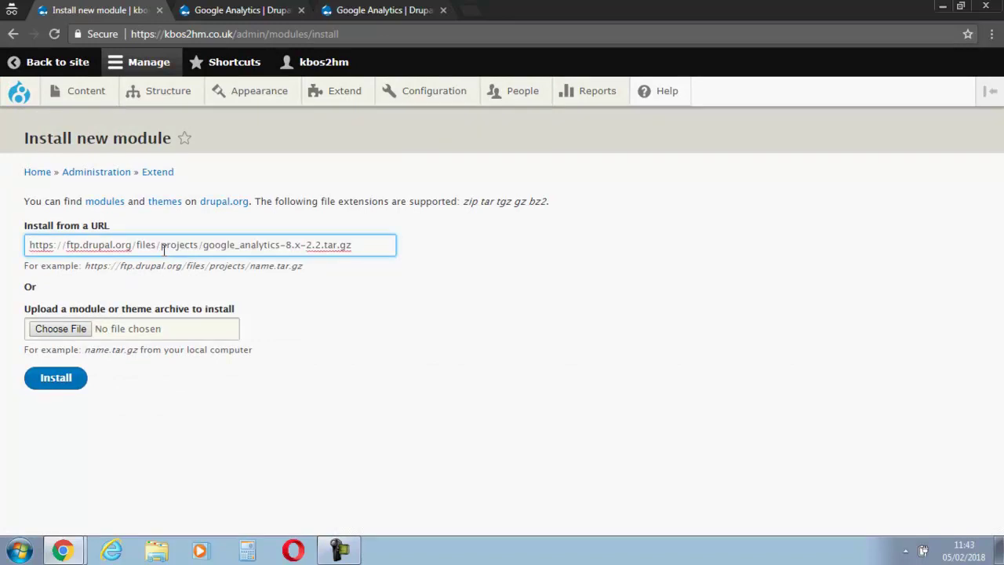
{"action": "left_click", "coordinate": [71, 377]}
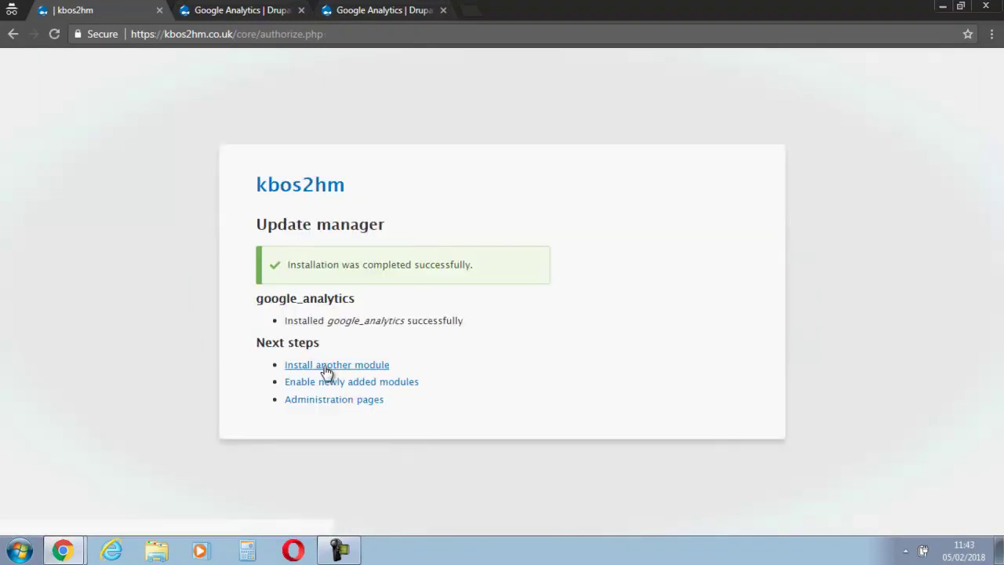
Step: Open the newly added modules list and scroll down to the Statistics group
{"action": "left_click", "coordinate": [388, 383]}
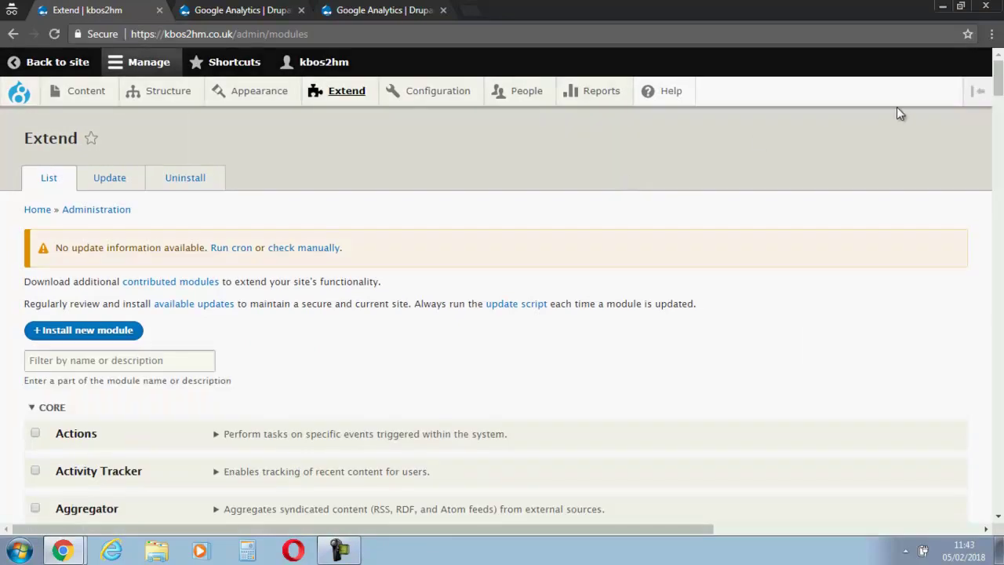
{"action": "left_click_drag", "start_coordinate": [998, 88], "coordinate": [940, 369]}
{"action": "scroll", "coordinate": [940, 369], "scroll_direction": "down", "scroll_amount": 6}
{"action": "scroll", "coordinate": [934, 401], "scroll_direction": "down", "scroll_amount": 6}
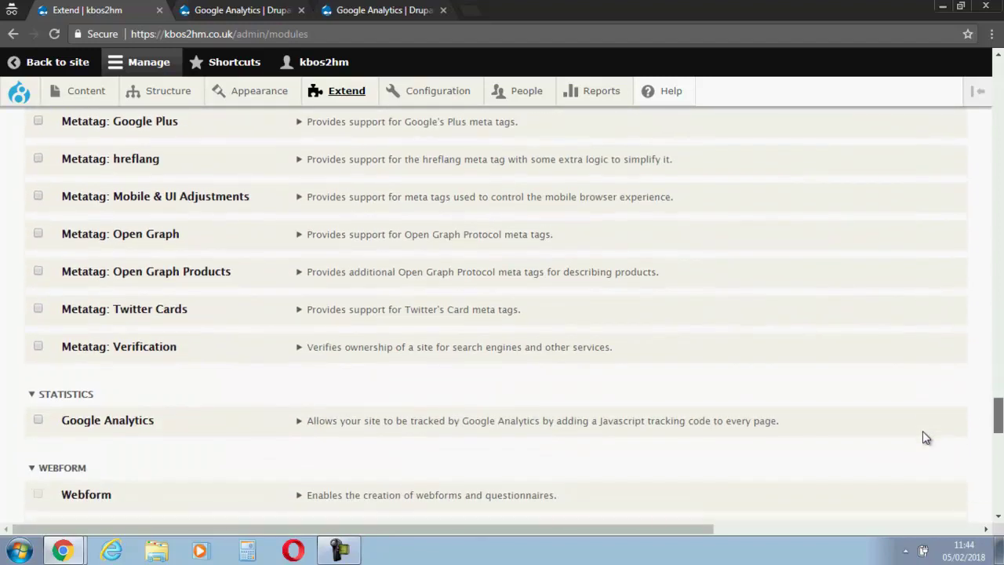
{"action": "scroll", "coordinate": [923, 431], "scroll_direction": "down", "scroll_amount": 1}
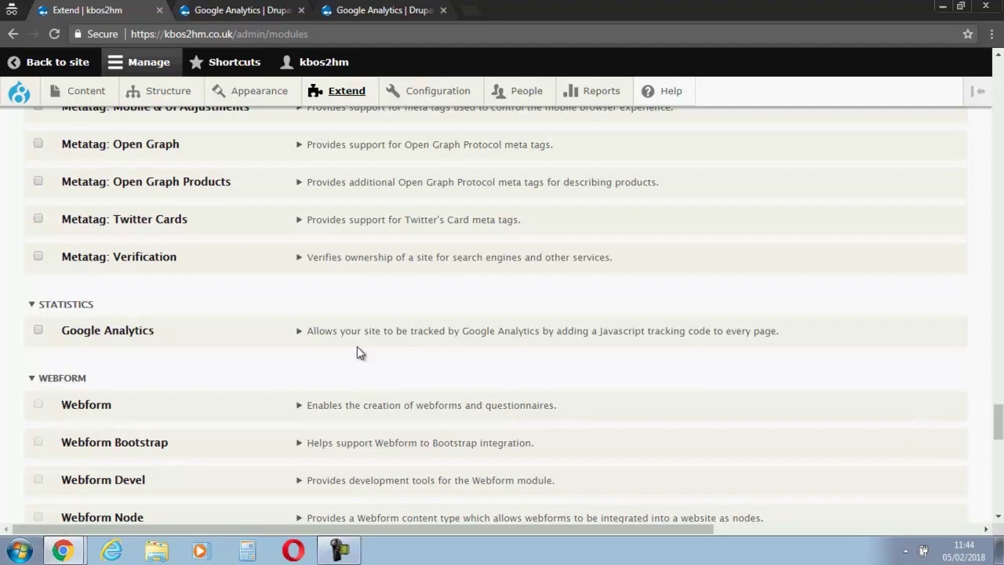
Step: Tick Google Analytics under Statistics and install it, then check its 8.x-2.2 entry
{"action": "left_click", "coordinate": [473, 333]}
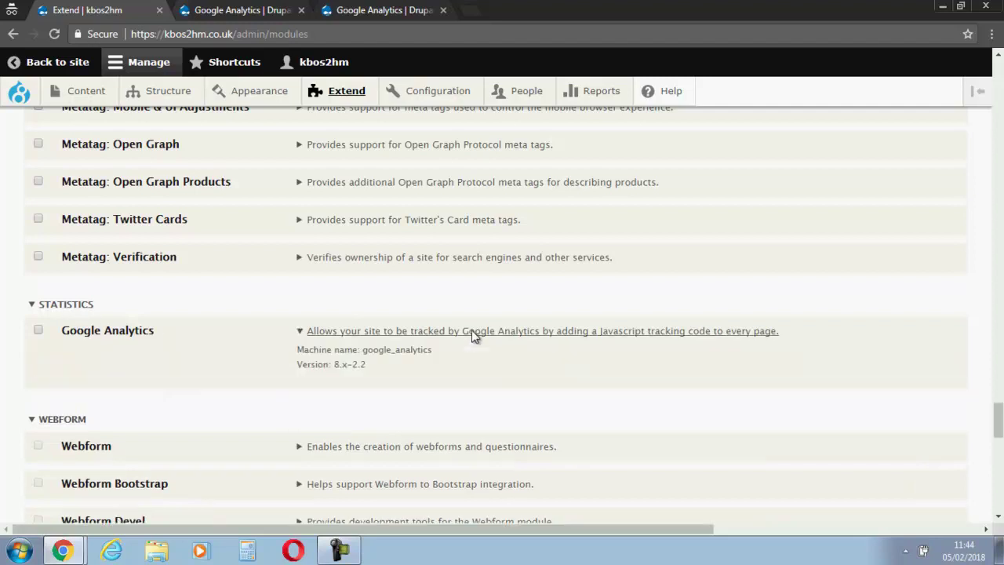
{"action": "left_click", "coordinate": [37, 329]}
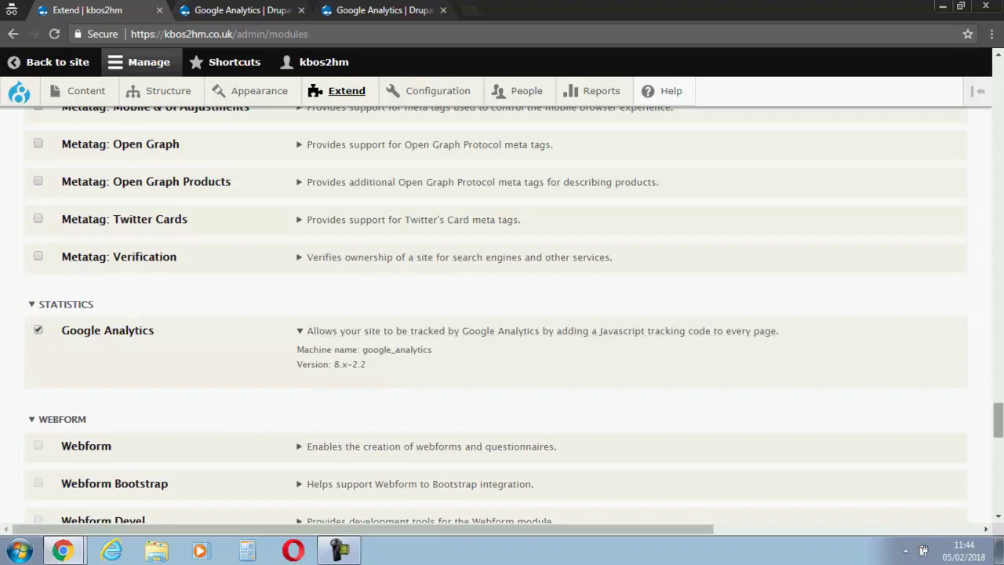
{"action": "scroll", "coordinate": [988, 496], "scroll_direction": "down", "scroll_amount": 5}
{"action": "scroll", "coordinate": [989, 496], "scroll_direction": "down", "scroll_amount": 10}
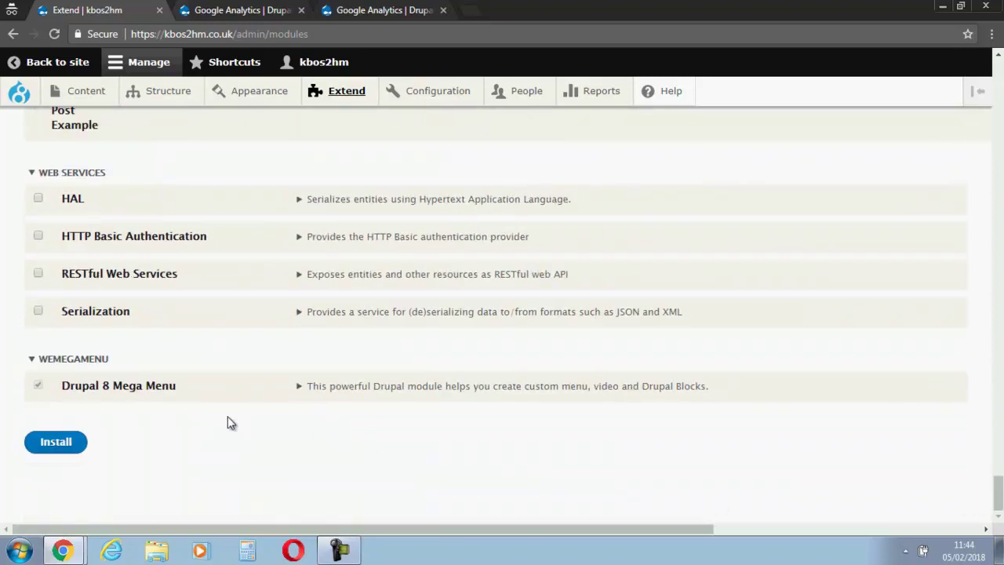
{"action": "left_click", "coordinate": [67, 439]}
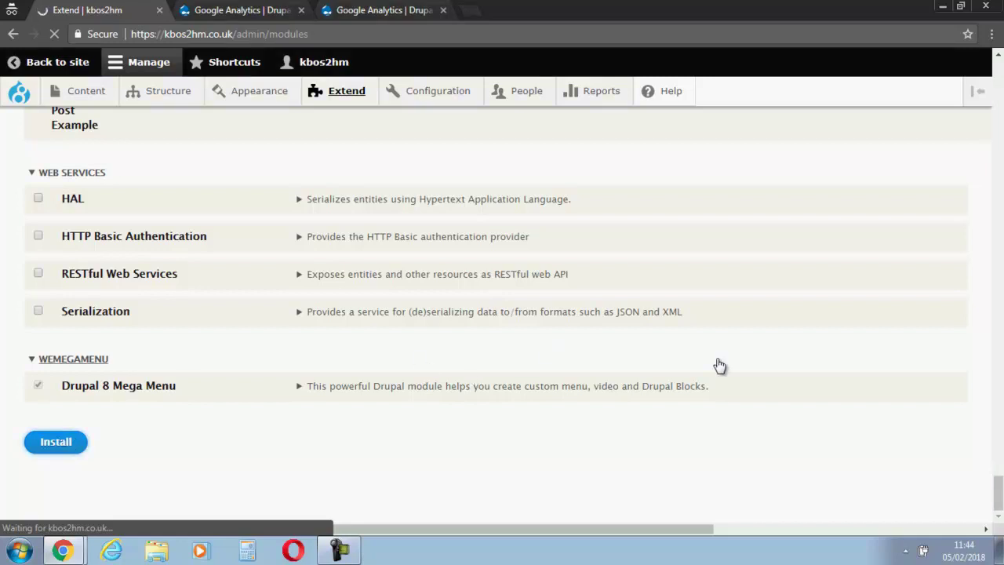
{"action": "left_click_drag", "start_coordinate": [997, 490], "coordinate": [997, 72]}
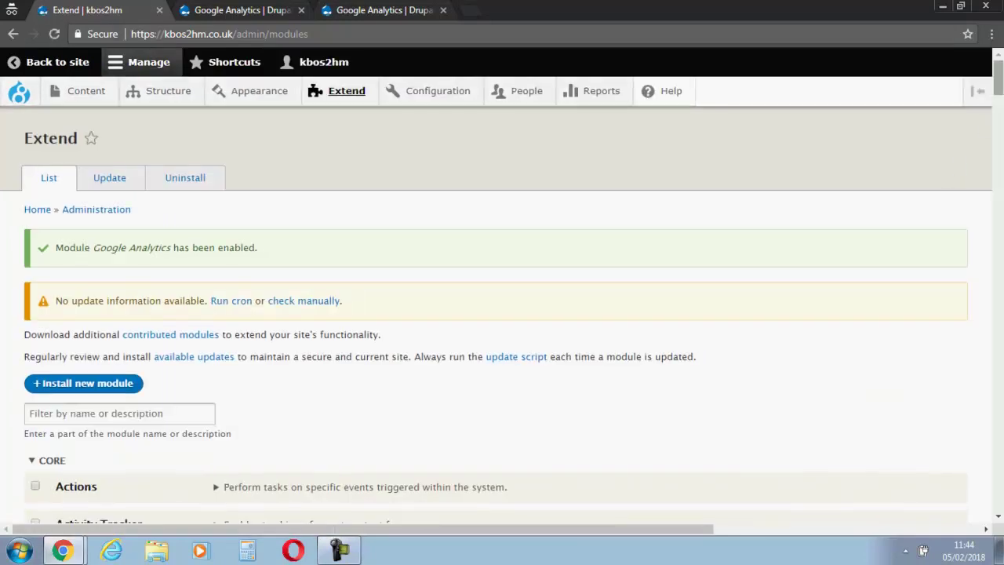
{"action": "left_click_drag", "start_coordinate": [1000, 93], "coordinate": [910, 444]}
{"action": "left_click", "coordinate": [521, 233]}
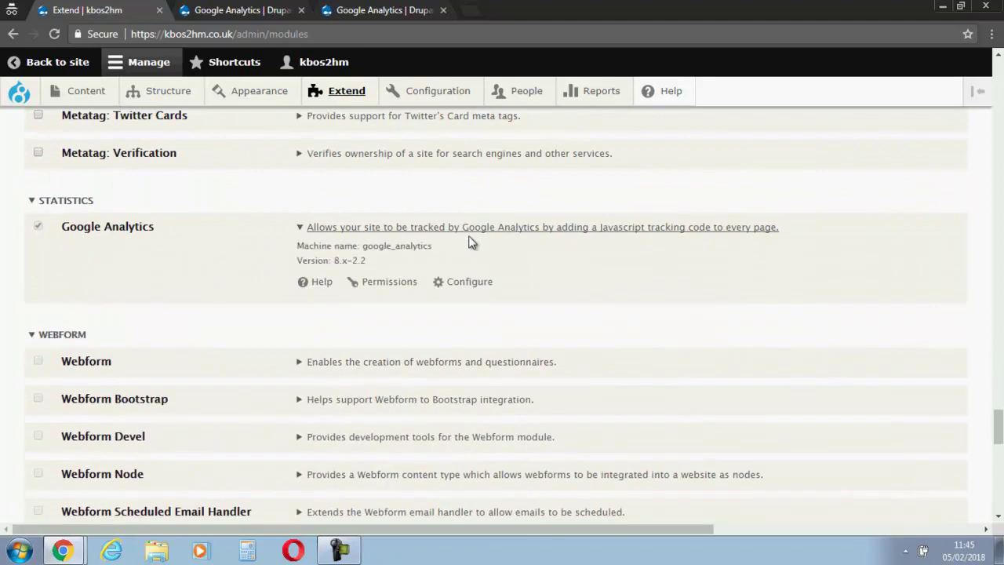
Step: Open the Google Analytics configuration page and review its Web Property ID and tracking scope
{"action": "left_click", "coordinate": [464, 282]}
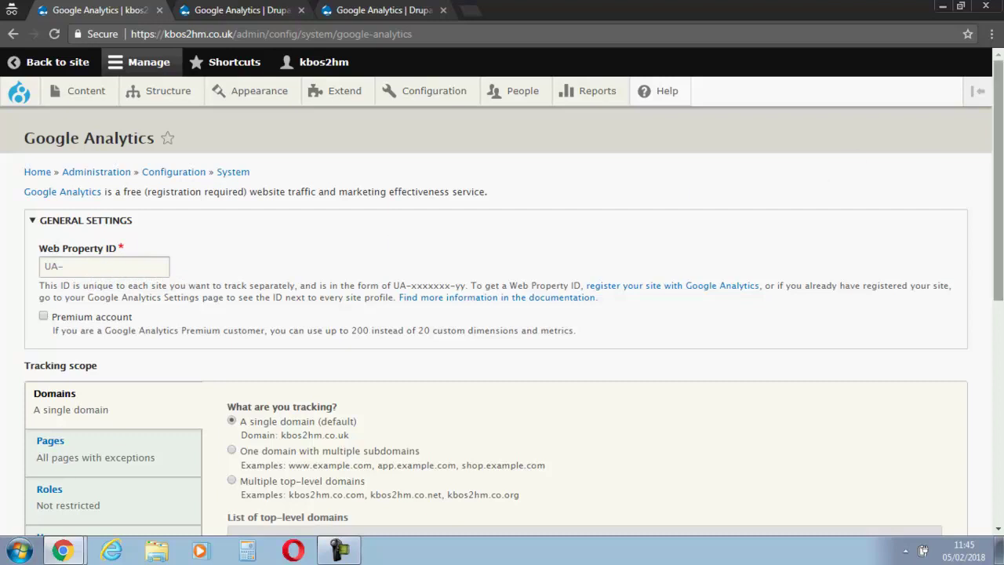
{"action": "scroll", "coordinate": [985, 263], "scroll_direction": "down", "scroll_amount": 3}
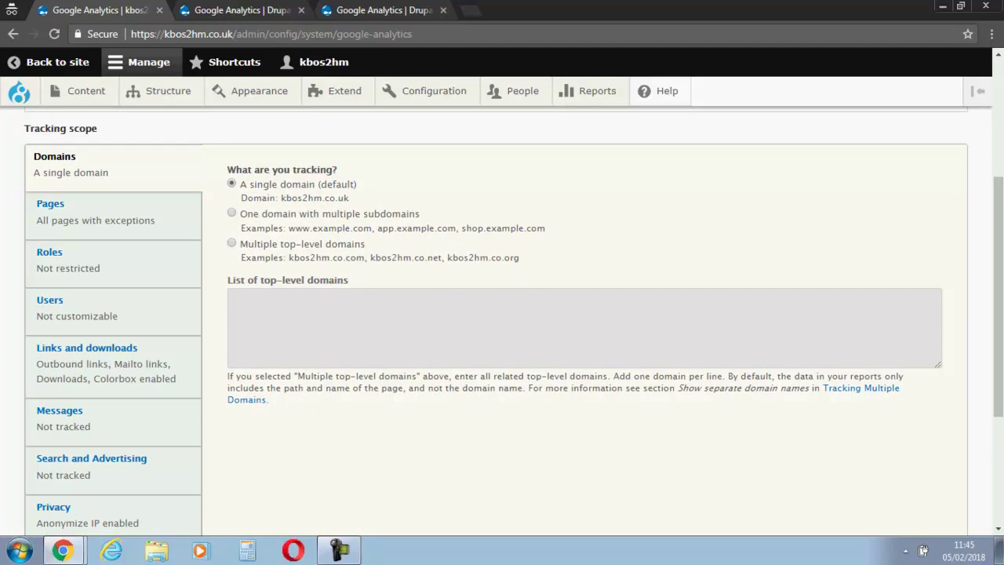
{"action": "left_click_drag", "start_coordinate": [995, 205], "coordinate": [995, 238]}
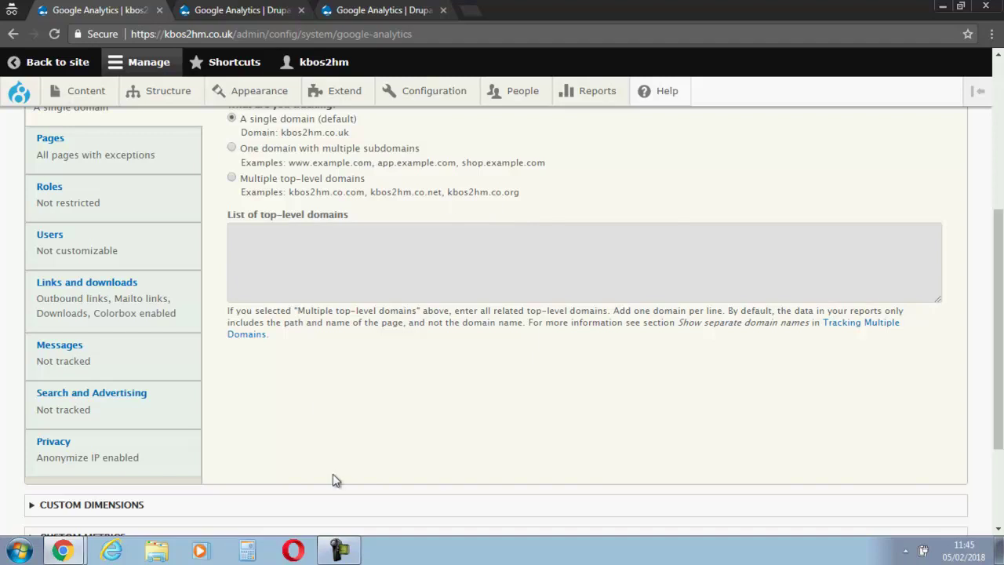
{"action": "left_click", "coordinate": [340, 545]}
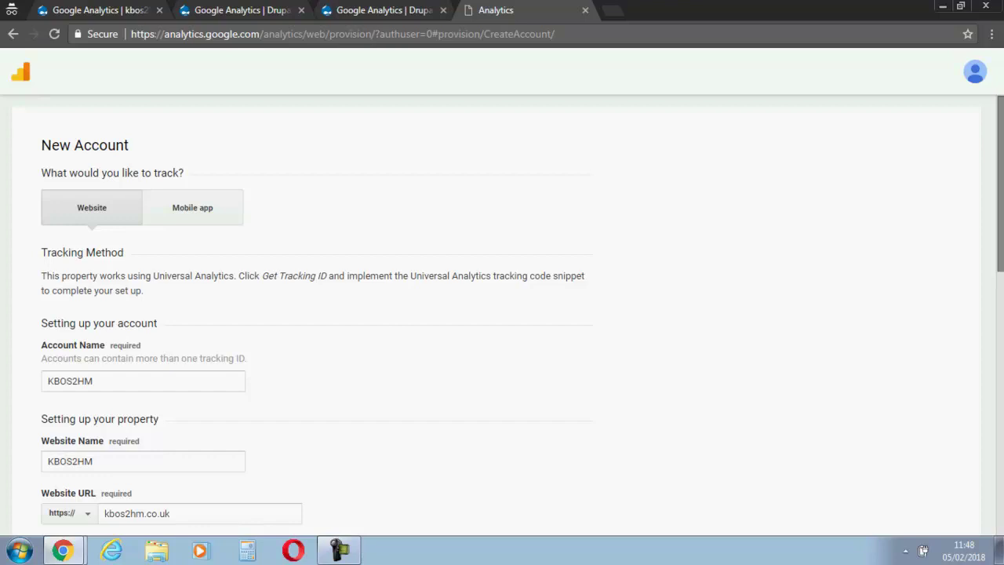
Step: Scroll through the New Account form for KBOS2HM and kbos2hm.co.uk
{"action": "scroll", "coordinate": [957, 327], "scroll_direction": "down", "scroll_amount": 6}
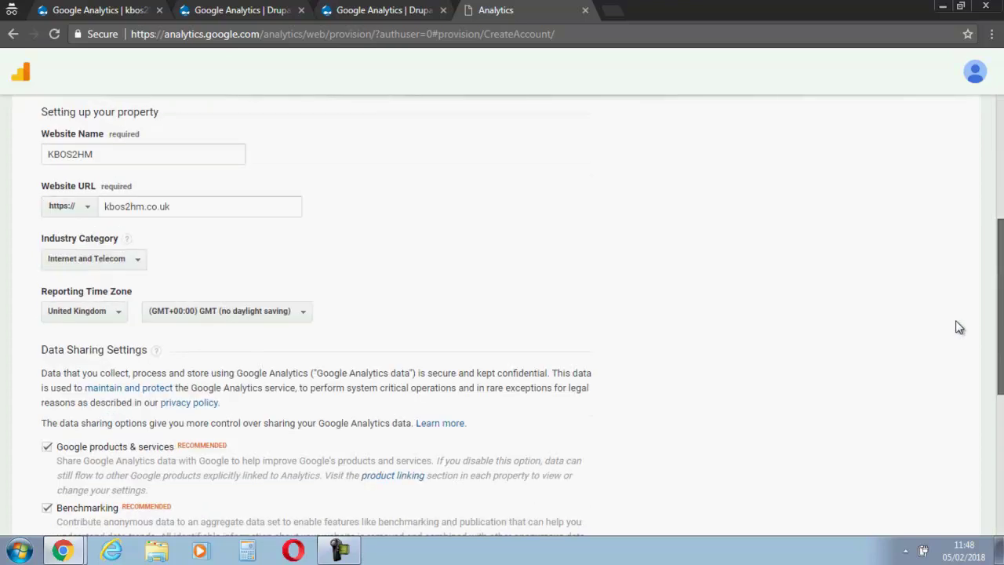
{"action": "scroll", "coordinate": [942, 386], "scroll_direction": "up", "scroll_amount": 4}
{"action": "scroll", "coordinate": [964, 324], "scroll_direction": "up", "scroll_amount": 2}
Step: Request a tracking ID and keep United Kingdom as the Terms of Service country
{"action": "scroll", "coordinate": [965, 324], "scroll_direction": "down", "scroll_amount": 7}
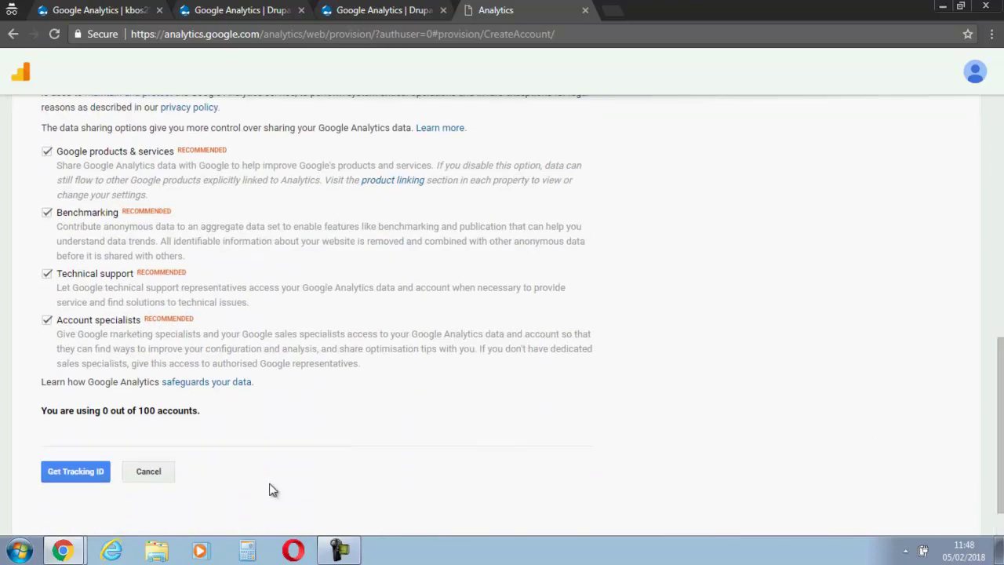
{"action": "left_click", "coordinate": [79, 470]}
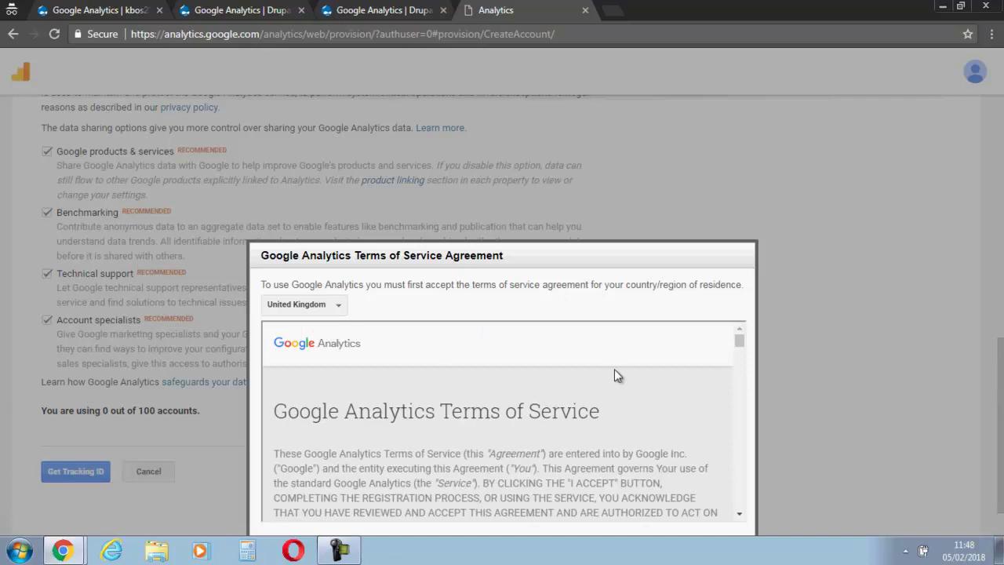
{"action": "left_click_drag", "start_coordinate": [737, 343], "coordinate": [730, 532]}
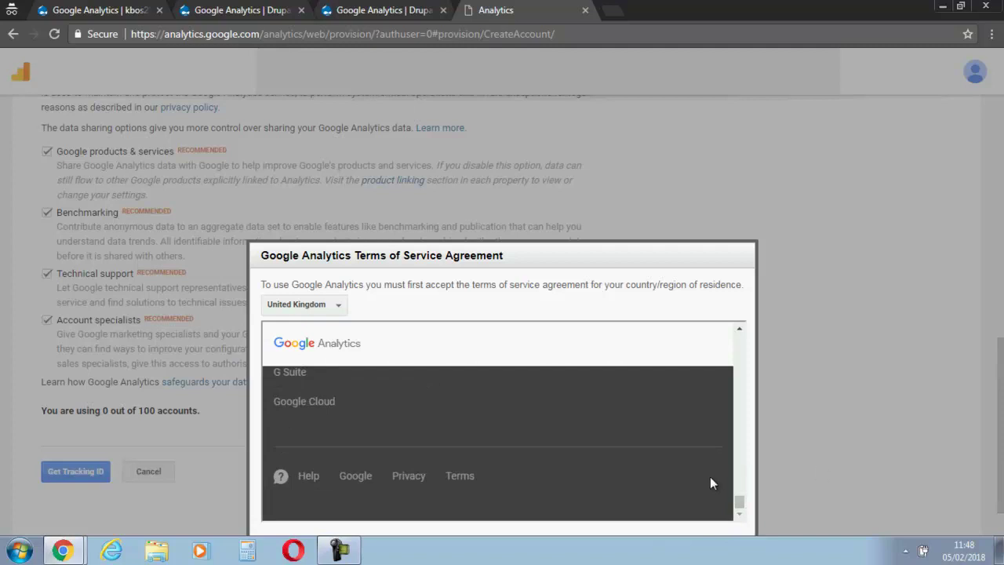
{"action": "left_click", "coordinate": [295, 305]}
{"action": "left_click", "coordinate": [295, 306]}
{"action": "left_click_drag", "start_coordinate": [634, 252], "coordinate": [723, 89]}
{"action": "left_click", "coordinate": [370, 389]}
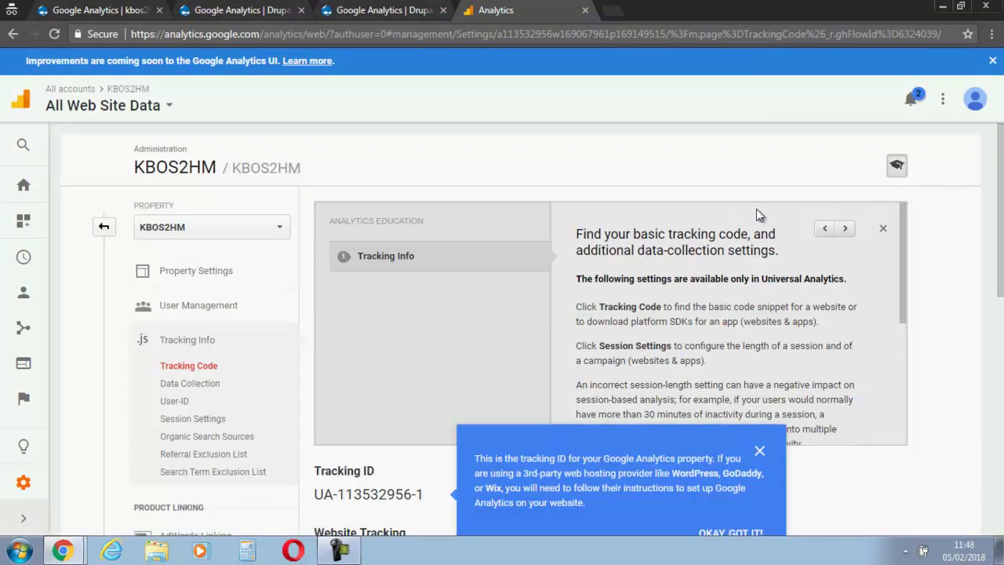
{"action": "left_click_drag", "start_coordinate": [311, 495], "coordinate": [437, 497]}
{"action": "key", "text": "ctrl+c"}
{"action": "right_click", "coordinate": [392, 500]}
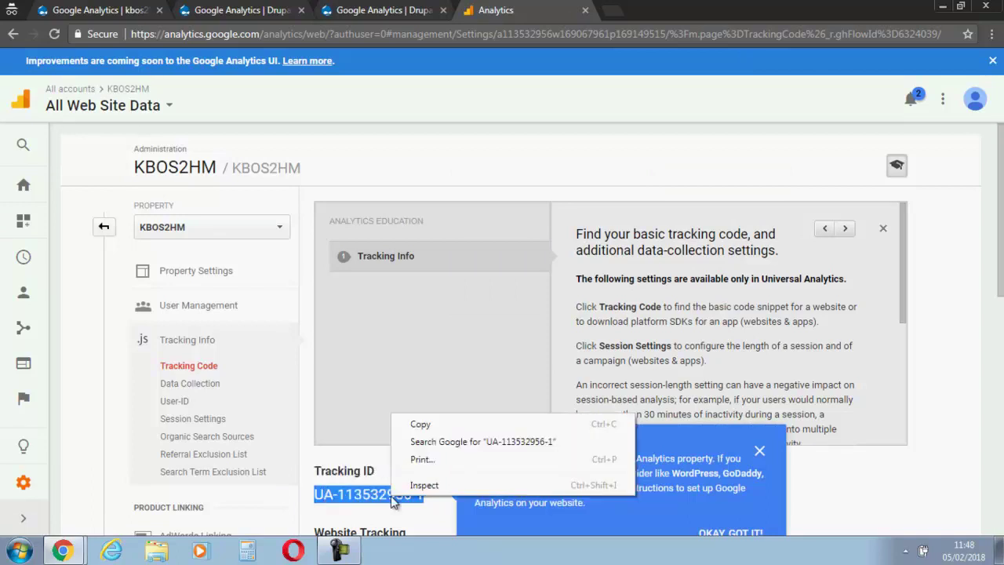
{"action": "left_click", "coordinate": [435, 421]}
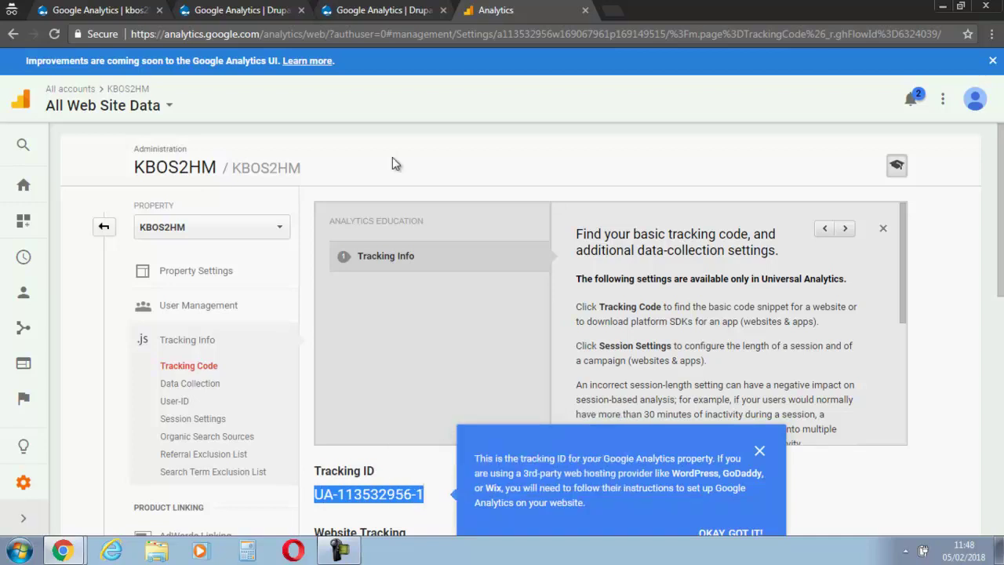
Step: Close the Drupal.org tabs and return to the Drupal Google Analytics settings
{"action": "left_click", "coordinate": [359, 10]}
{"action": "left_click", "coordinate": [233, 7]}
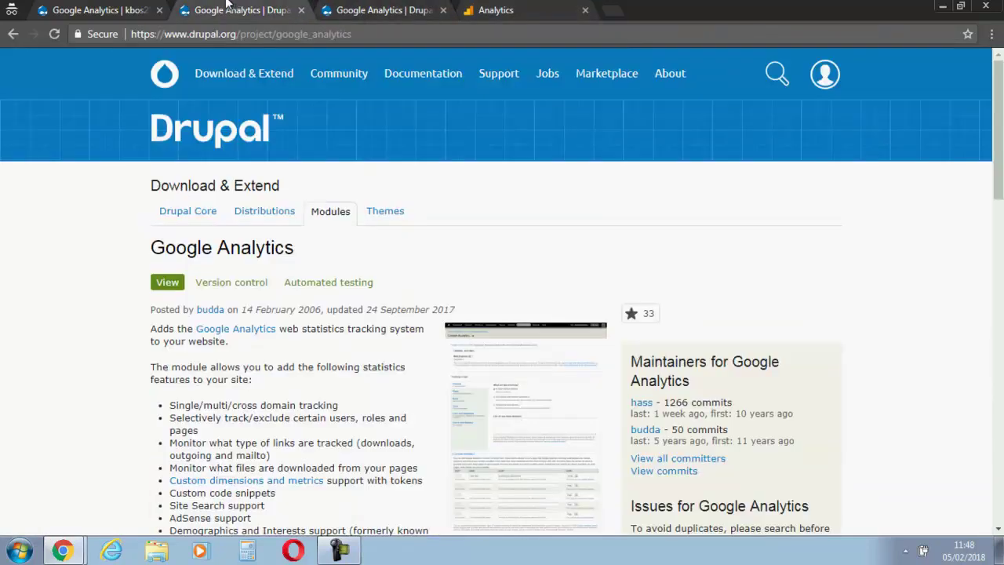
{"action": "left_click", "coordinate": [301, 11]}
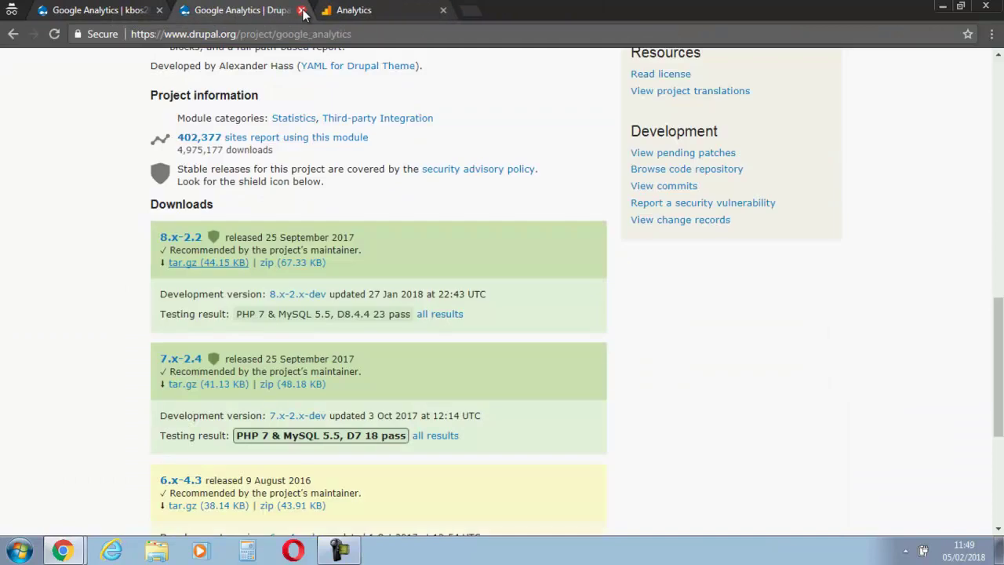
{"action": "left_click", "coordinate": [302, 10]}
{"action": "left_click", "coordinate": [105, 10]}
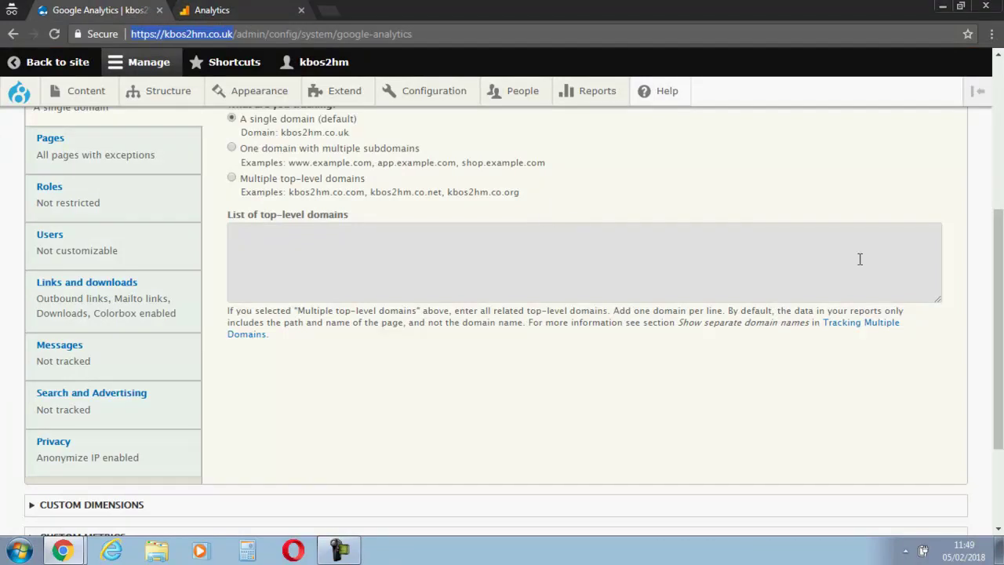
{"action": "left_click_drag", "start_coordinate": [1000, 360], "coordinate": [999, 267]}
{"action": "left_click", "coordinate": [90, 149]}
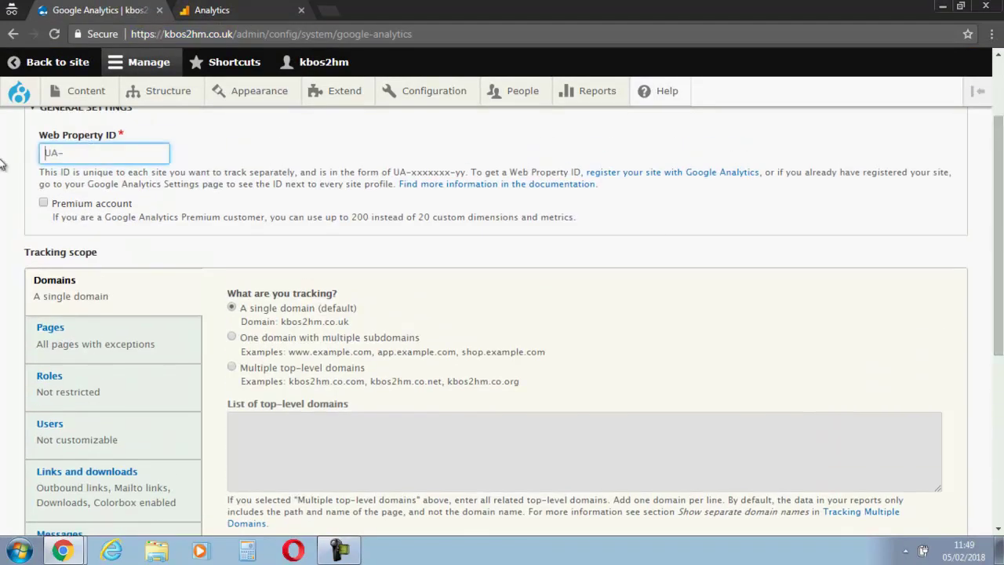
{"action": "key", "text": "ctrl+v"}
{"action": "left_click_drag", "start_coordinate": [999, 259], "coordinate": [986, 386]}
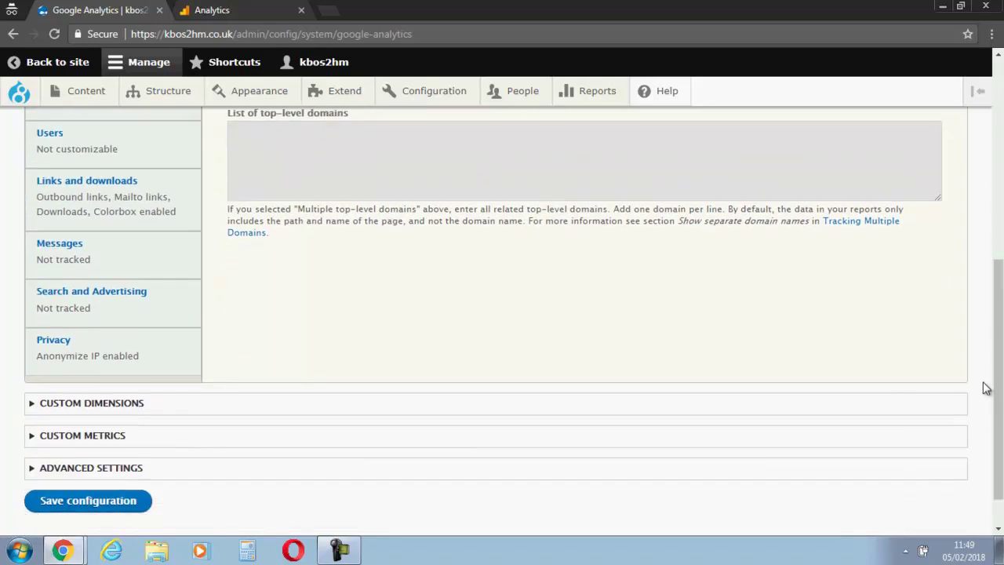
{"action": "left_click", "coordinate": [108, 503]}
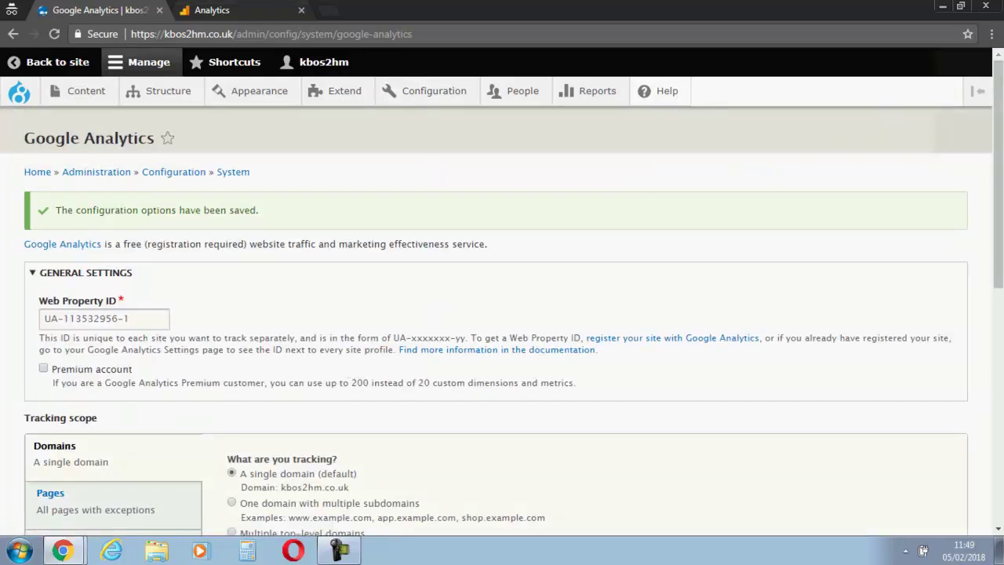
{"action": "left_click_drag", "start_coordinate": [995, 82], "coordinate": [964, 273]}
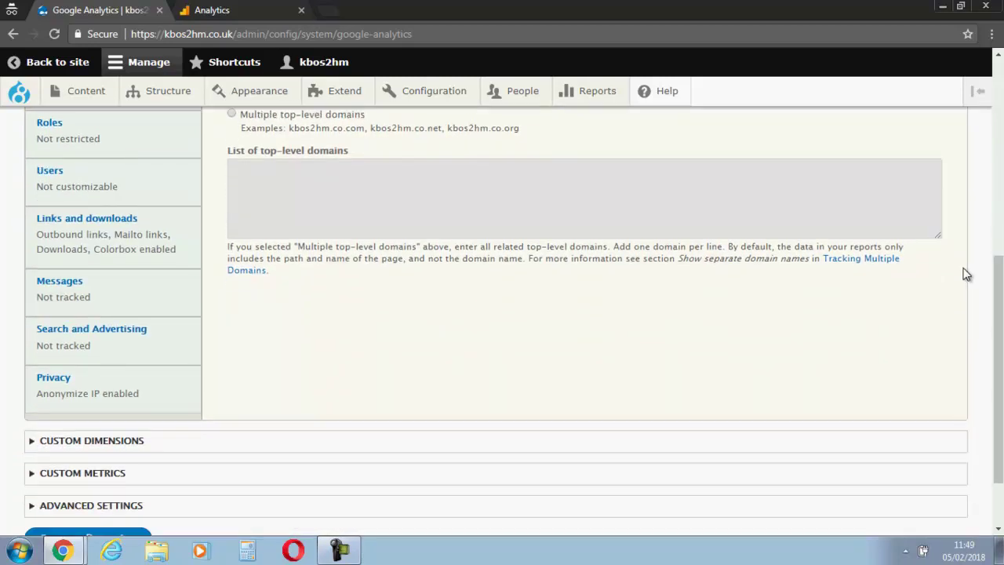
Step: Open the KBOS2HM Real-Time Overview report, which shows 0 active users
{"action": "left_click", "coordinate": [206, 8]}
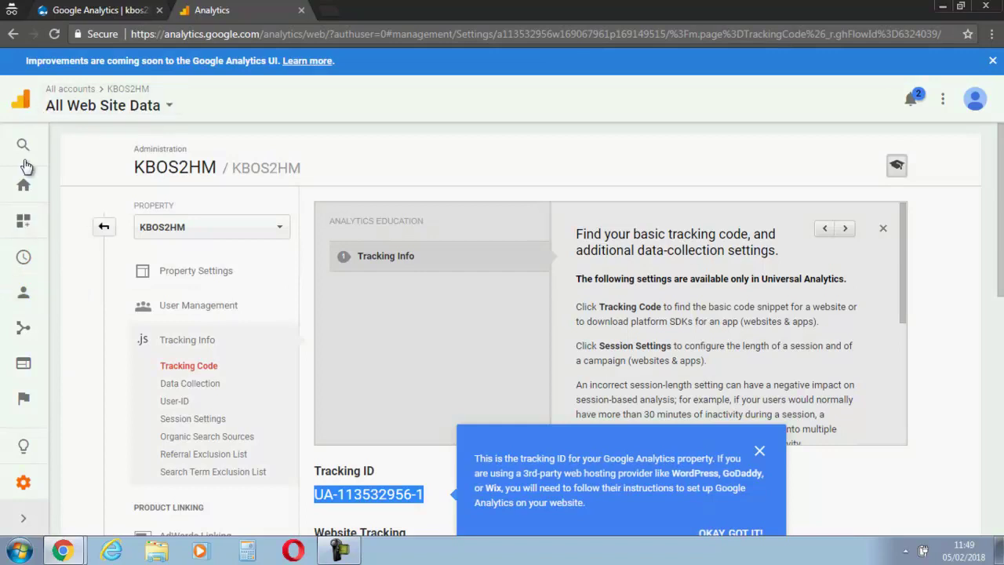
{"action": "left_click", "coordinate": [29, 249]}
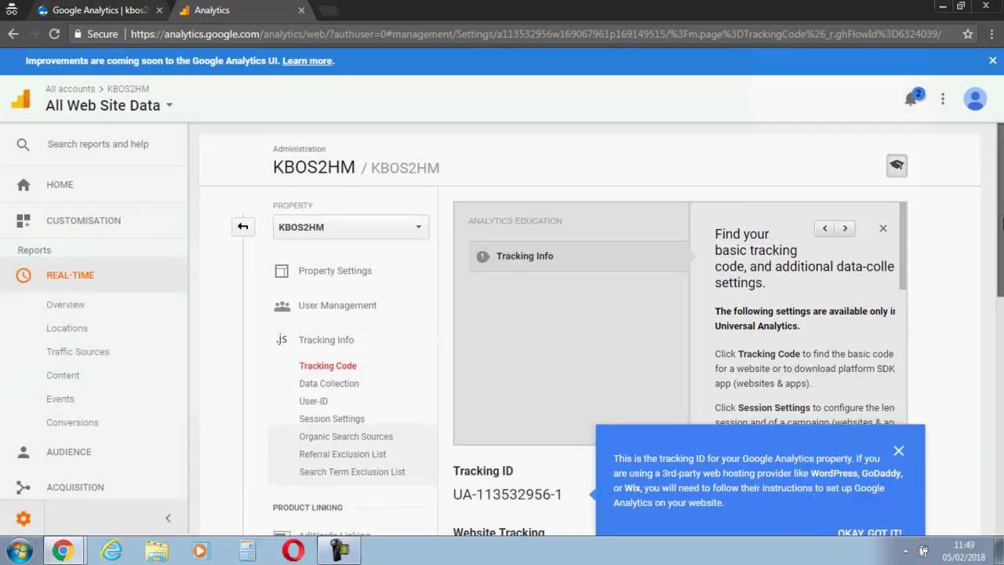
{"action": "scroll", "coordinate": [955, 319], "scroll_direction": "down", "scroll_amount": 10}
{"action": "scroll", "coordinate": [602, 330], "scroll_direction": "up", "scroll_amount": 10}
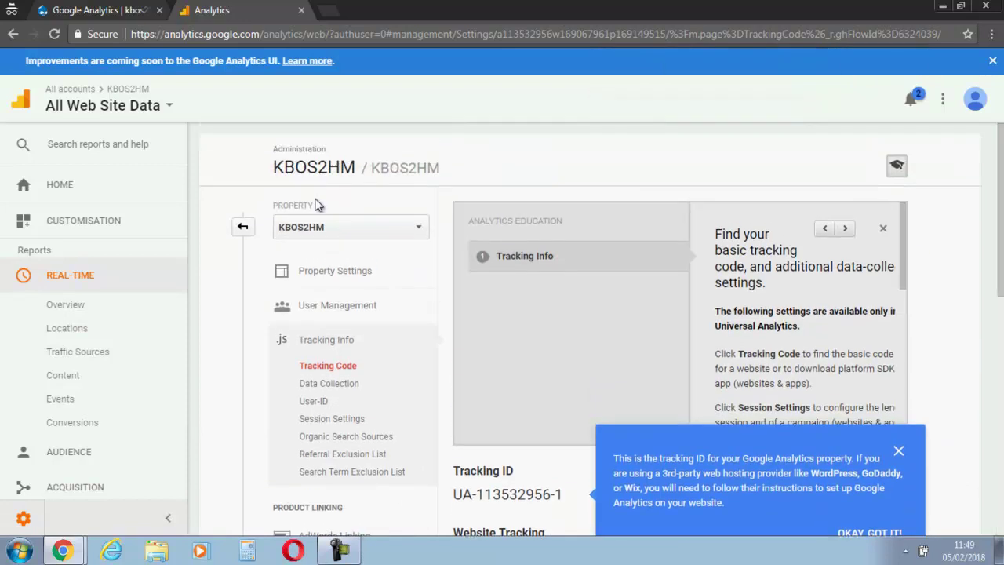
{"action": "left_click", "coordinate": [243, 226]}
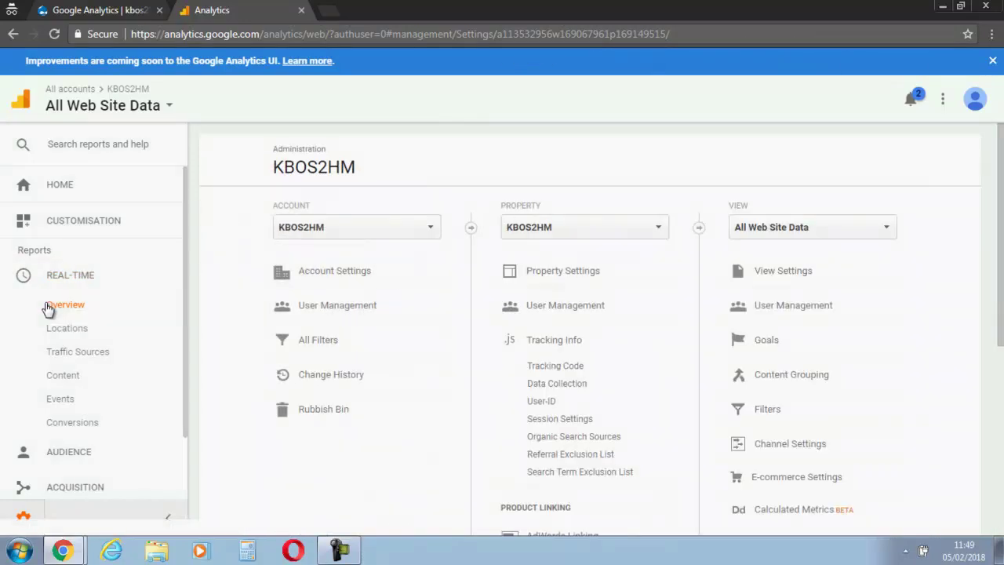
{"action": "left_click", "coordinate": [71, 280]}
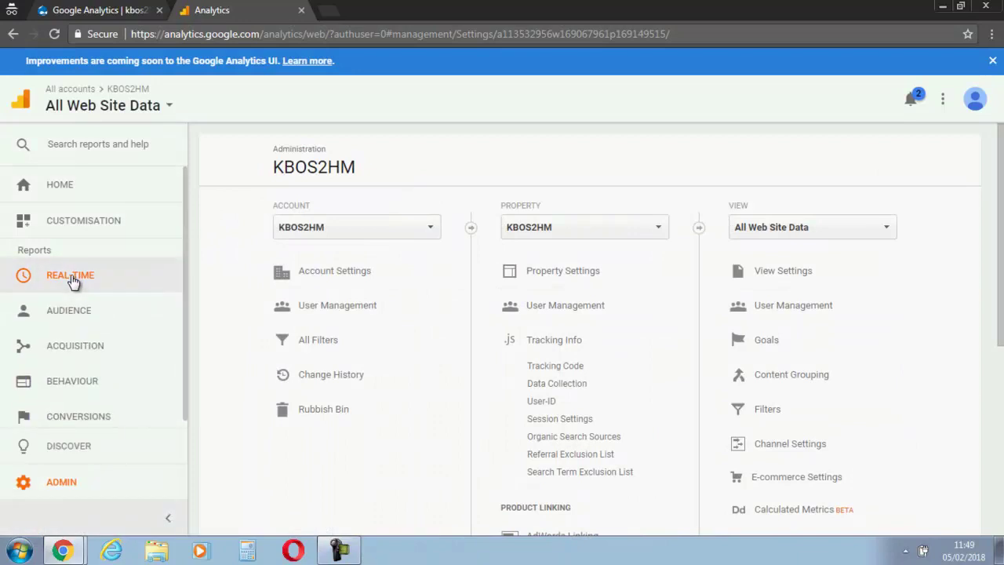
{"action": "left_click", "coordinate": [72, 280]}
{"action": "left_click", "coordinate": [74, 309]}
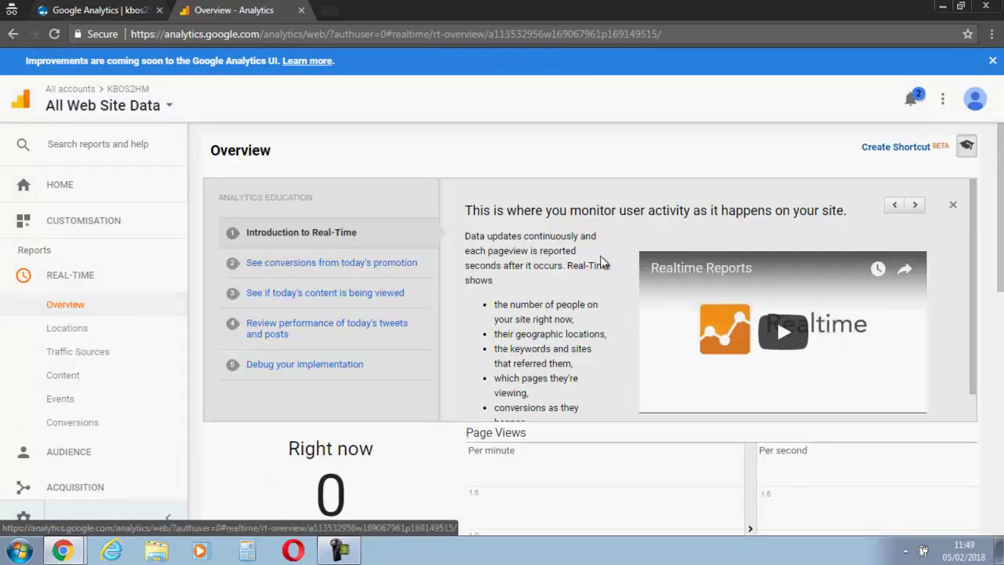
{"action": "left_click_drag", "start_coordinate": [992, 209], "coordinate": [992, 266]}
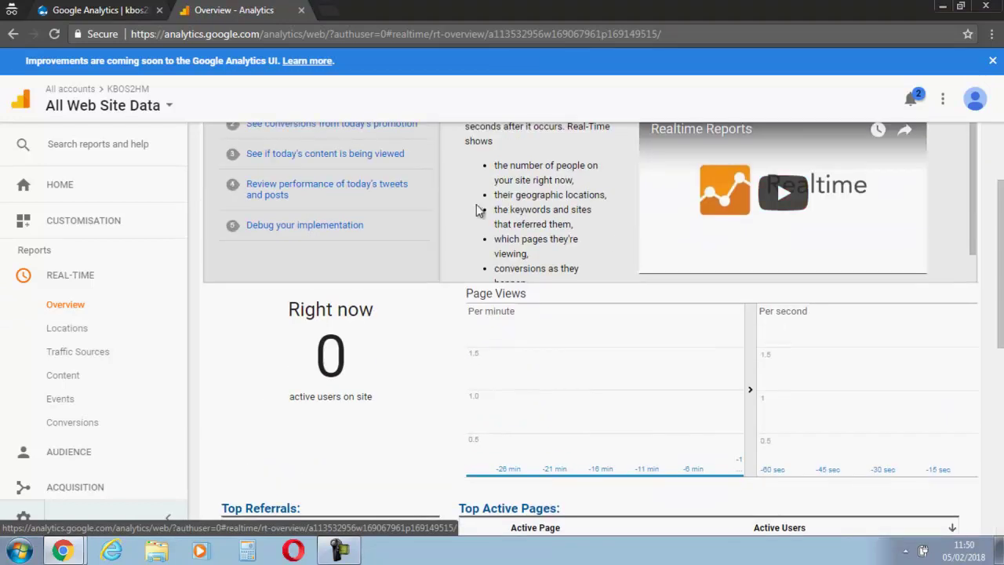
Step: Back in Drupal, keep tracking on a single domain, show the Pages exclusions, and open an incognito tab
{"action": "left_click", "coordinate": [122, 8]}
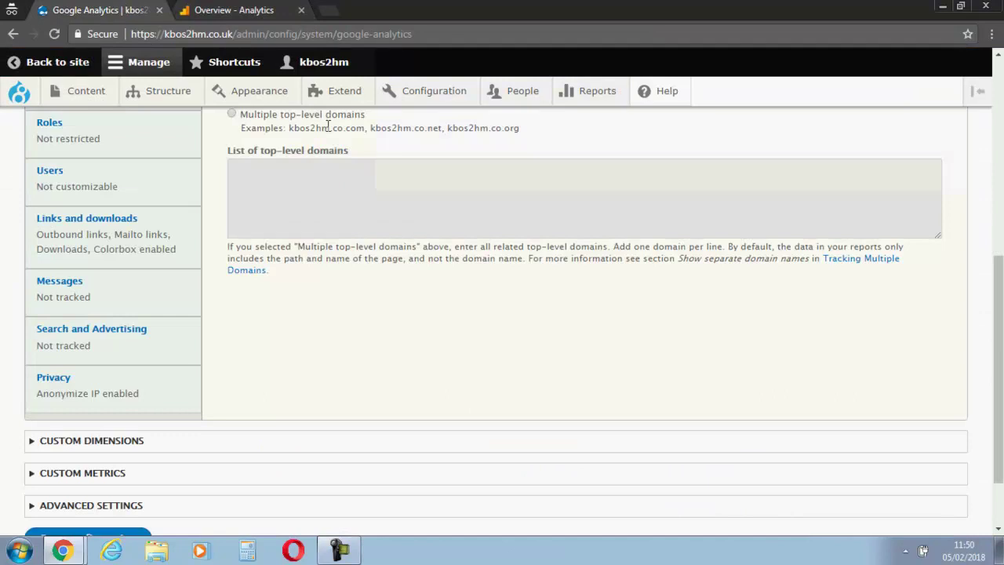
{"action": "scroll", "coordinate": [740, 203], "scroll_direction": "up", "scroll_amount": 2}
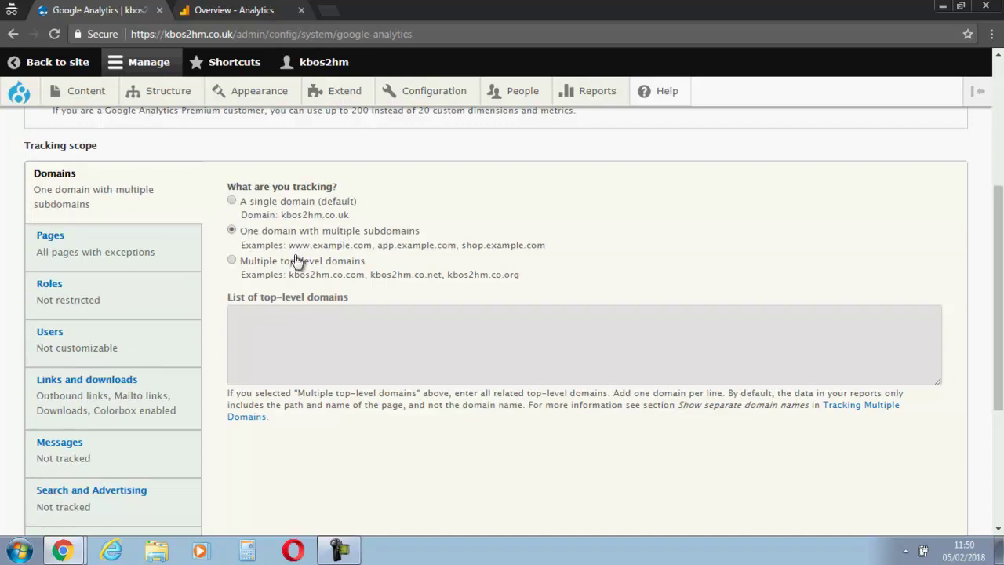
{"action": "left_click", "coordinate": [271, 202]}
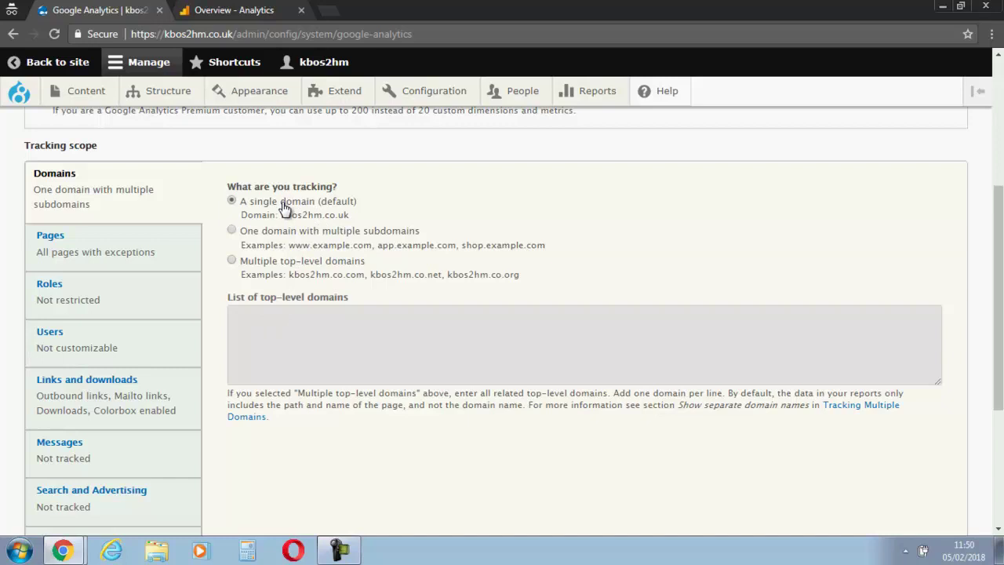
{"action": "left_click", "coordinate": [111, 241]}
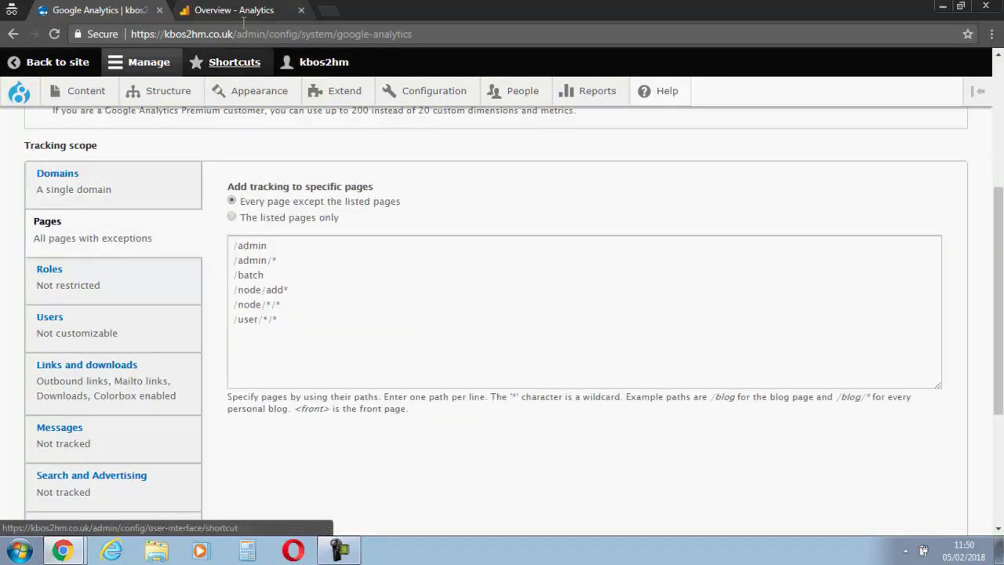
{"action": "left_click", "coordinate": [328, 10]}
Step: Visit the kbos2hm.co.uk homepage as a visitor, then check the real-time report for the visit
{"action": "type", "text": "kbos2hm.co.uk"}
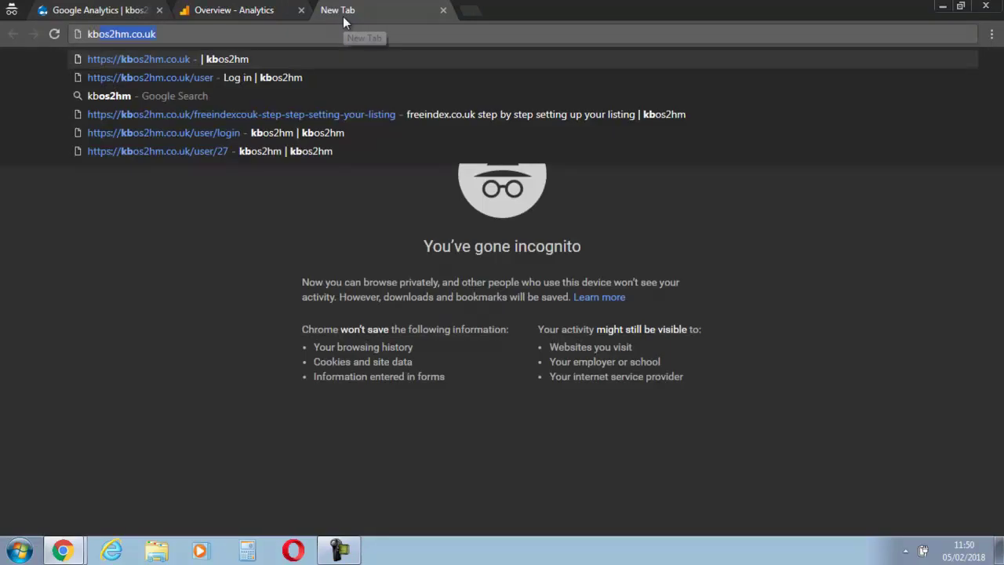
{"action": "key", "text": "Return"}
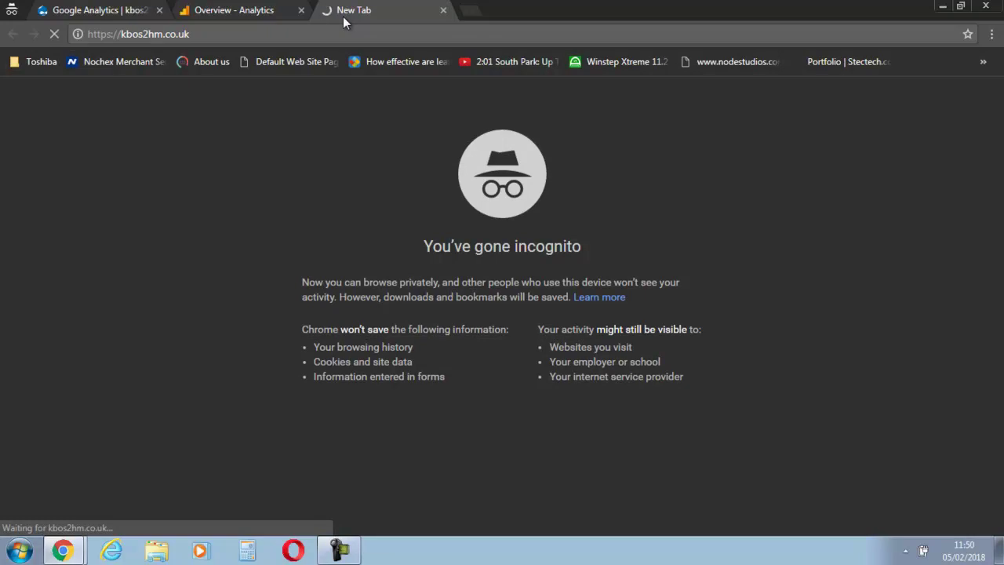
{"action": "left_click", "coordinate": [107, 10]}
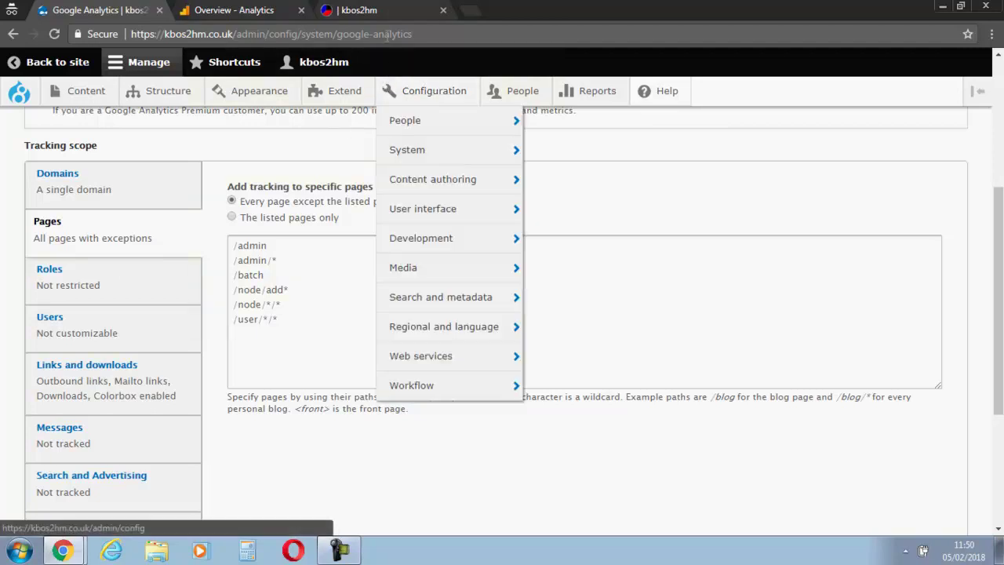
{"action": "left_click", "coordinate": [385, 7]}
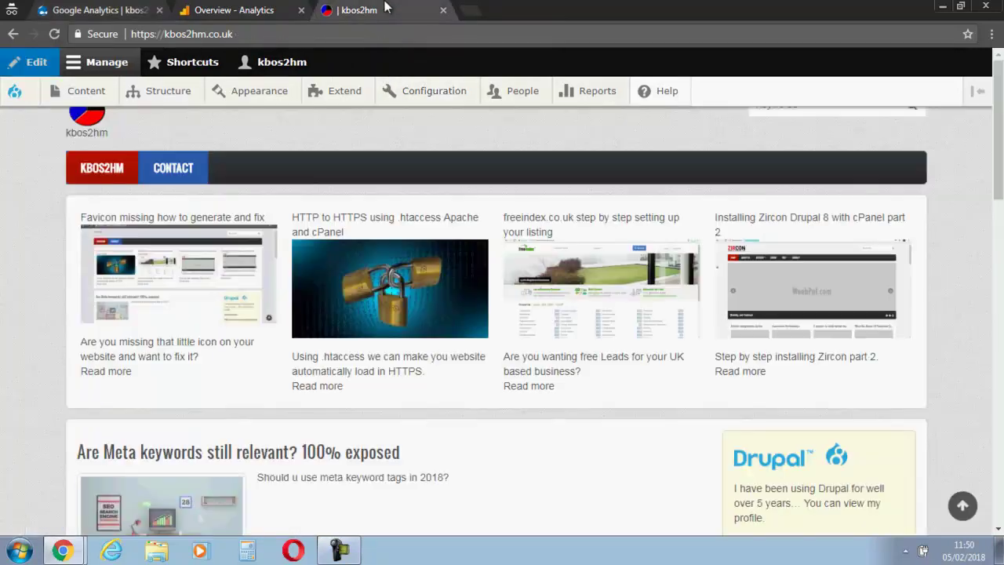
{"action": "left_click", "coordinate": [285, 6]}
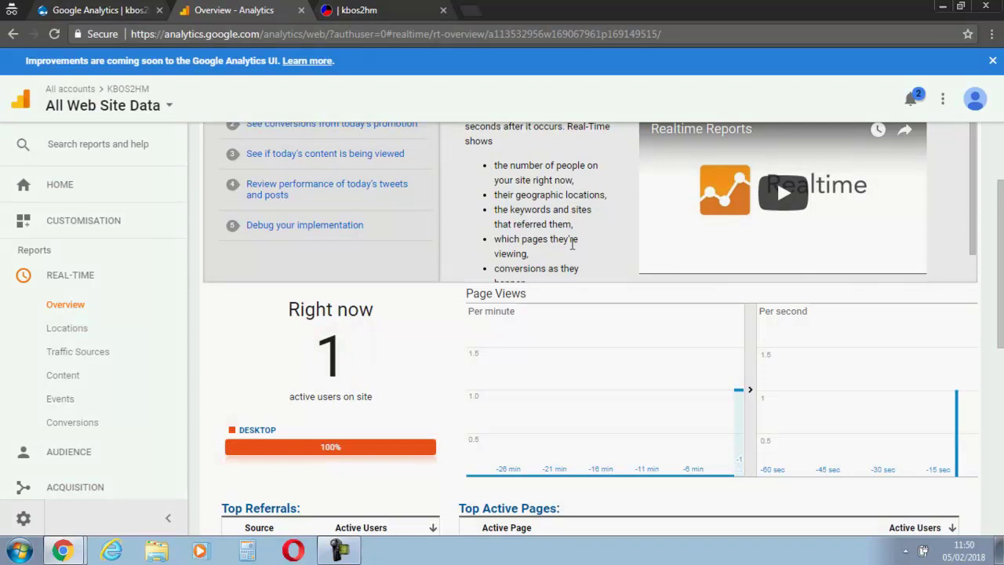
Step: Return to Drupal's Google Analytics settings, which exclude the /admin, /batch, /node and /user paths
{"action": "left_click_drag", "start_coordinate": [996, 295], "coordinate": [995, 228]}
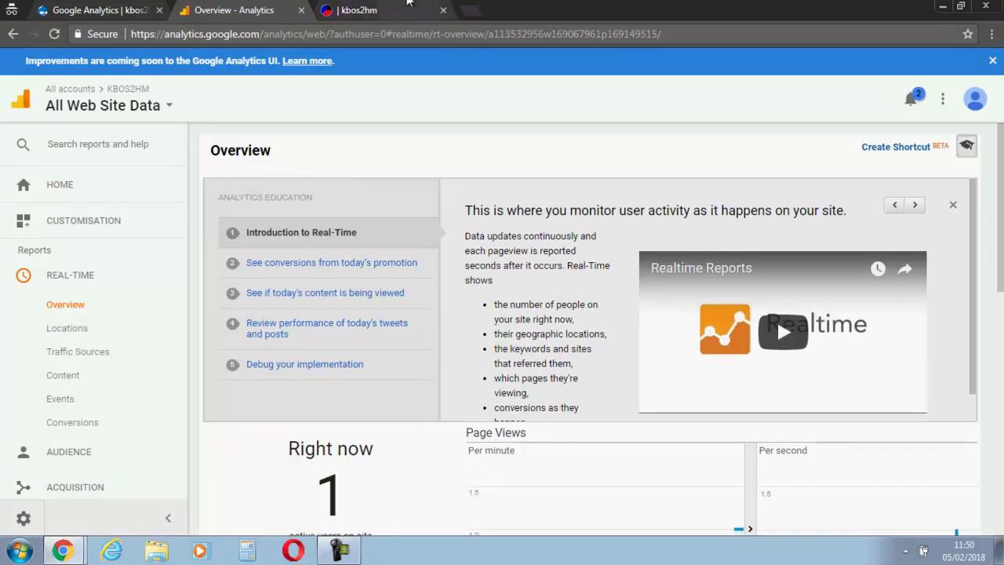
{"action": "left_click", "coordinate": [116, 8]}
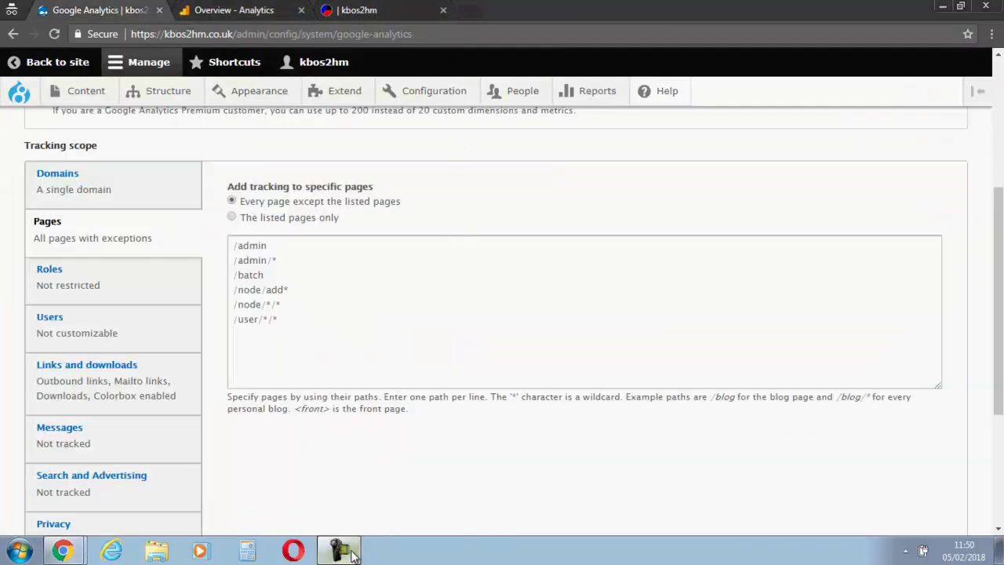
{"action": "left_click", "coordinate": [357, 524]}
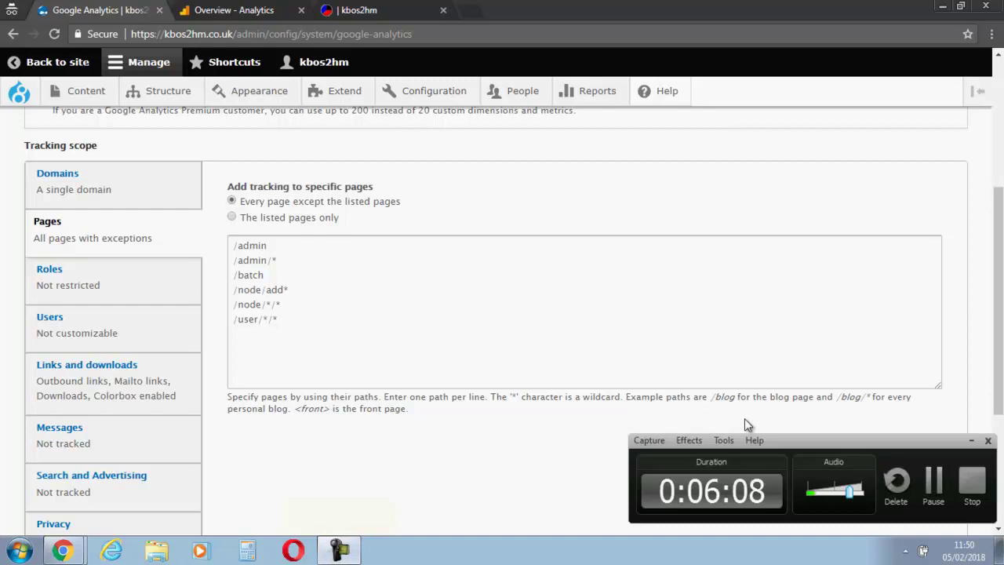